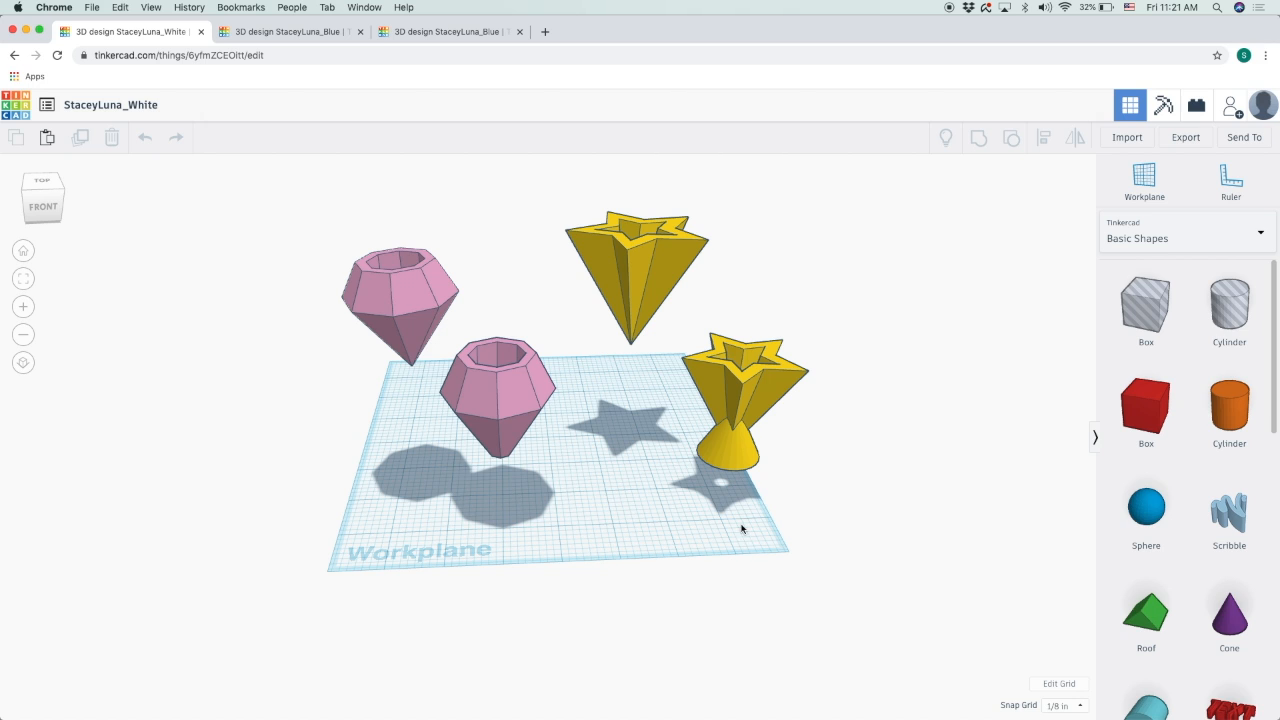
pyautogui.moveTo(897, 472); pyautogui.dragTo(908, 415, button='right')
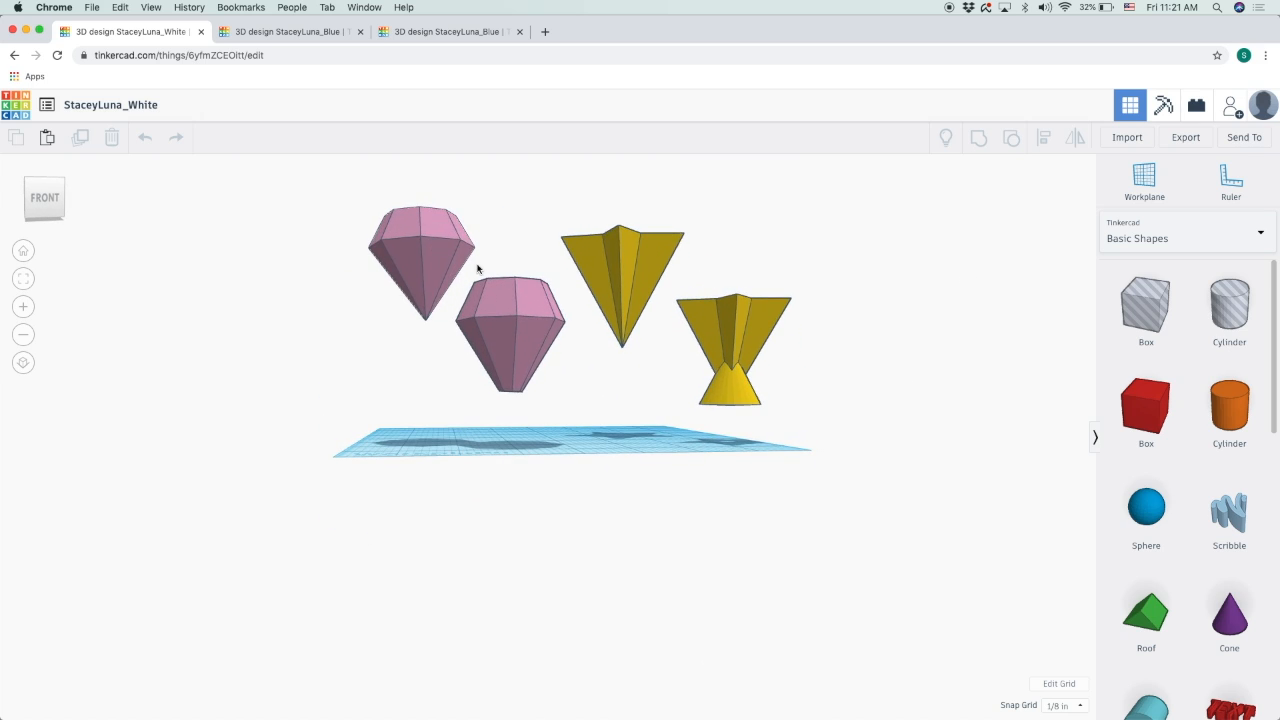
pyautogui.moveTo(879, 304); pyautogui.dragTo(894, 343, button='right')
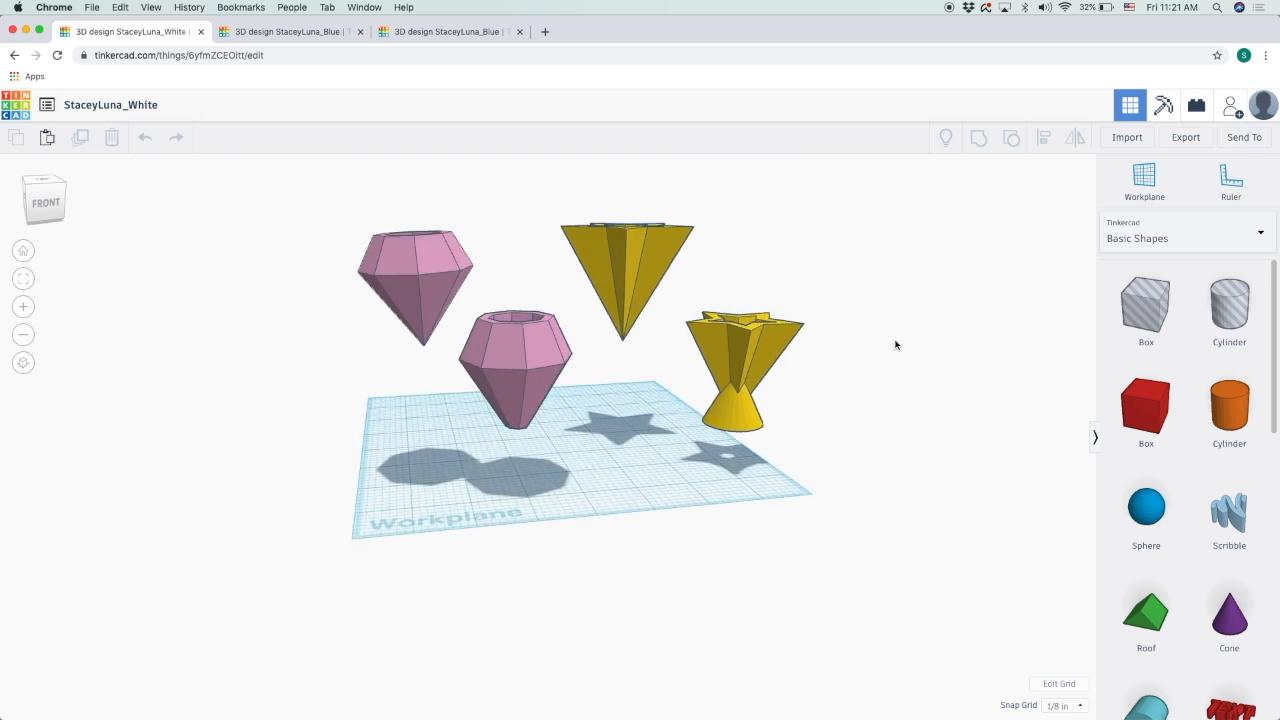
pyautogui.click(430, 270)
pyautogui.moveTo(409, 206); pyautogui.dragTo(428, 229)
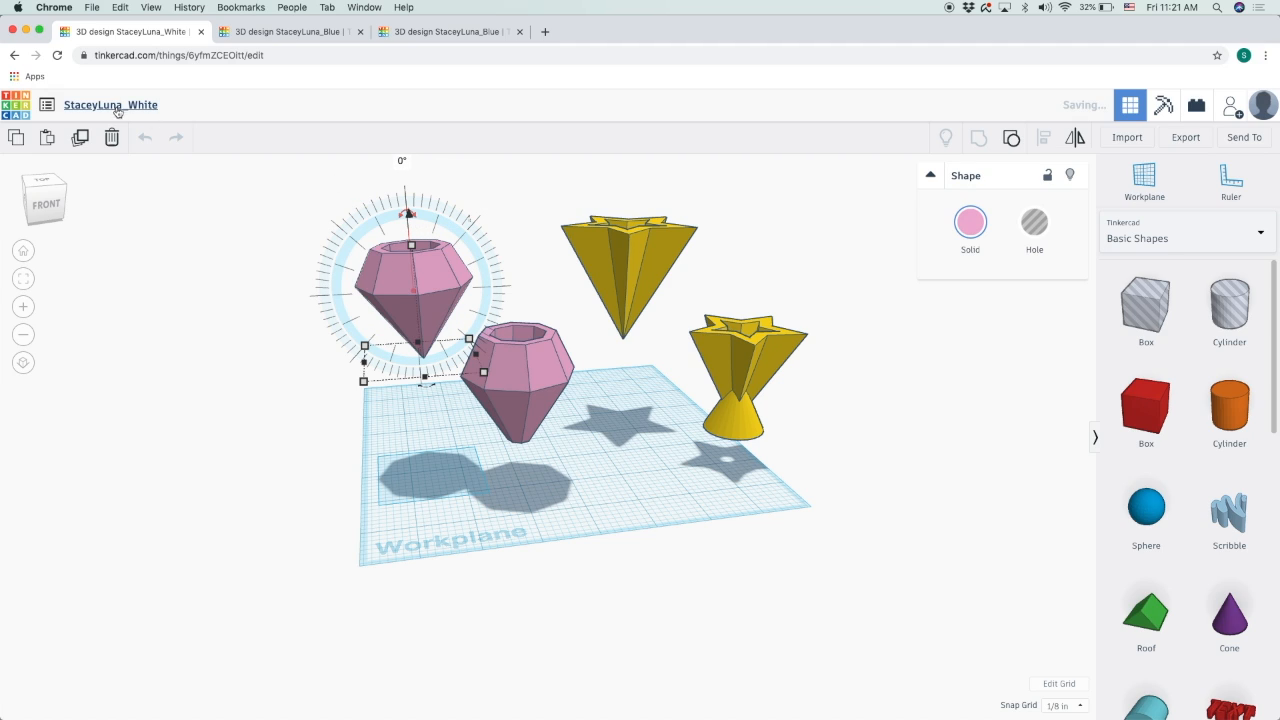
pyautogui.click(172, 198)
pyautogui.click(145, 141)
# Examine the pointed and flat-based diamond and star planters from above and below.
pyautogui.moveTo(855, 483); pyautogui.dragTo(817, 534, button='right')
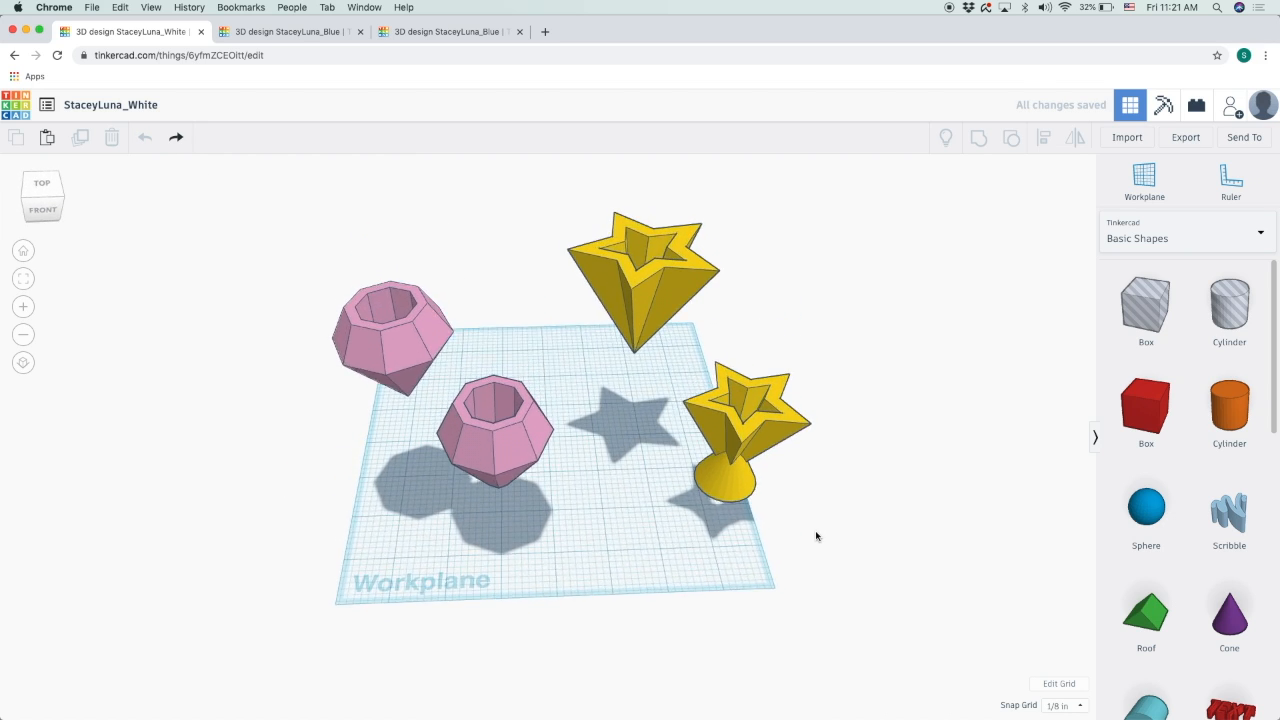
pyautogui.moveTo(901, 421); pyautogui.dragTo(903, 343, button='right')
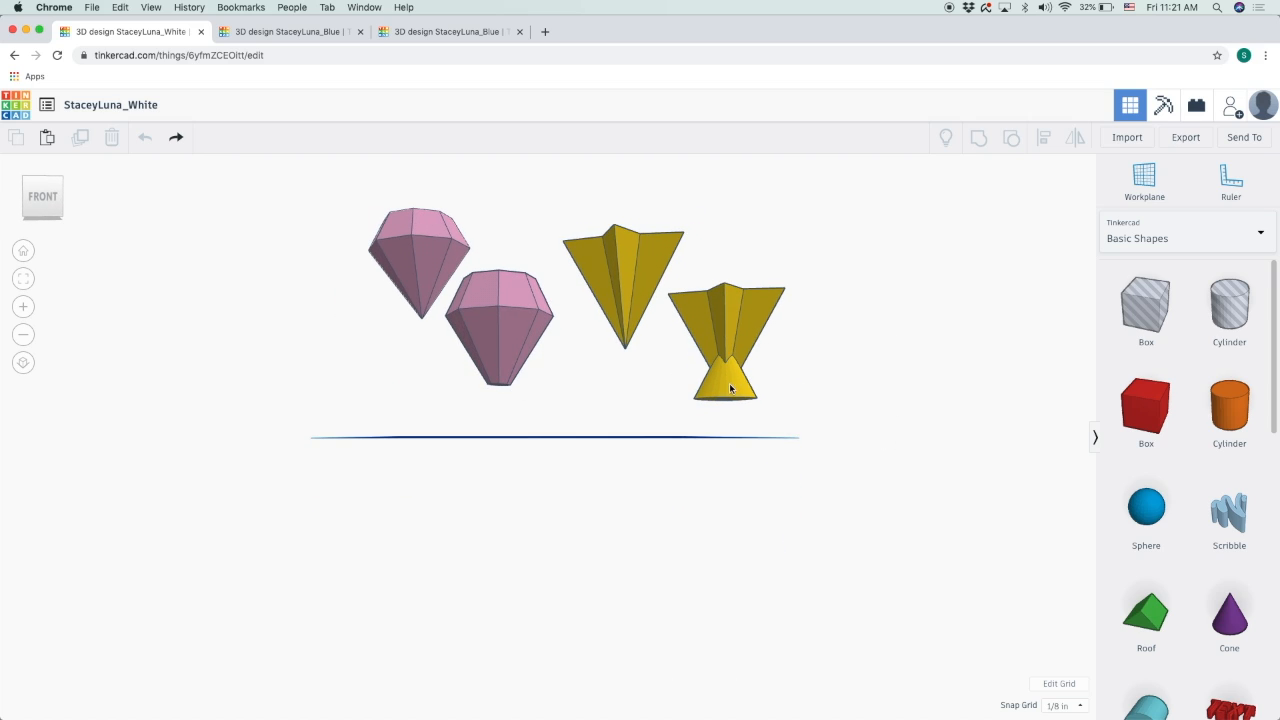
pyautogui.moveTo(778, 432); pyautogui.dragTo(718, 373, button='right')
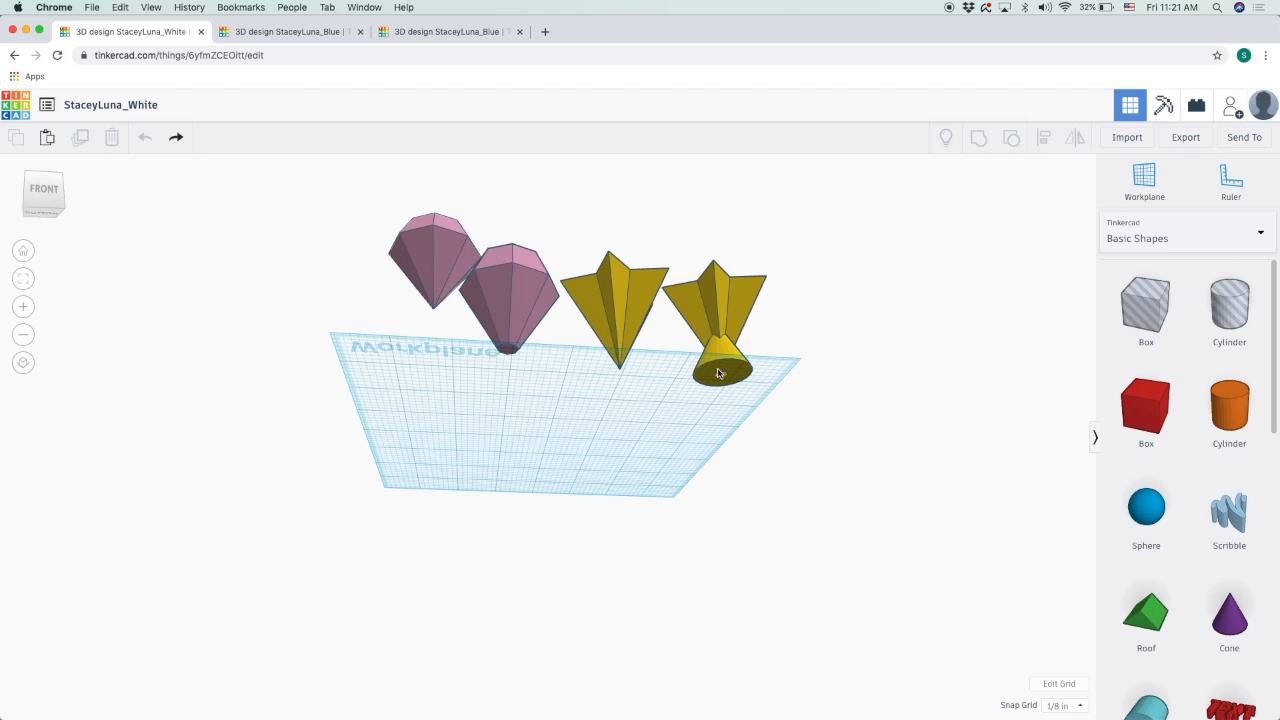
pyautogui.moveTo(790, 349); pyautogui.dragTo(786, 401, button='right')
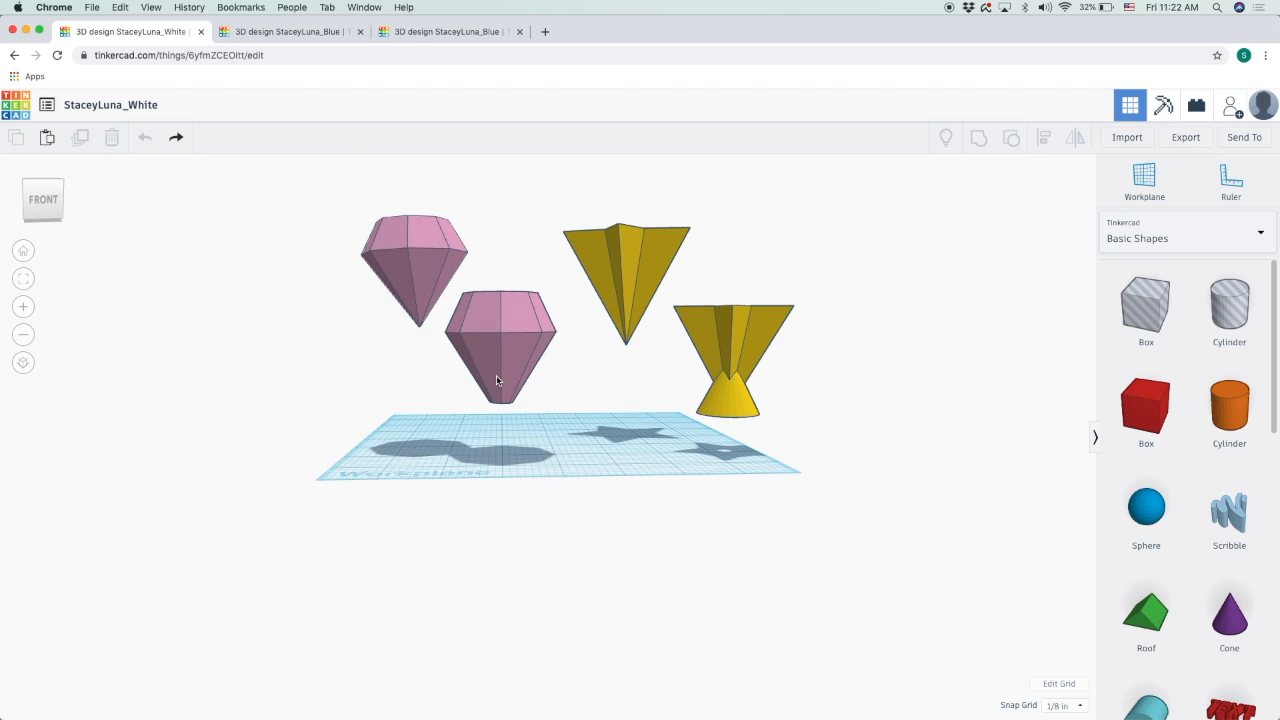
pyautogui.moveTo(532, 405); pyautogui.dragTo(574, 432, button='right')
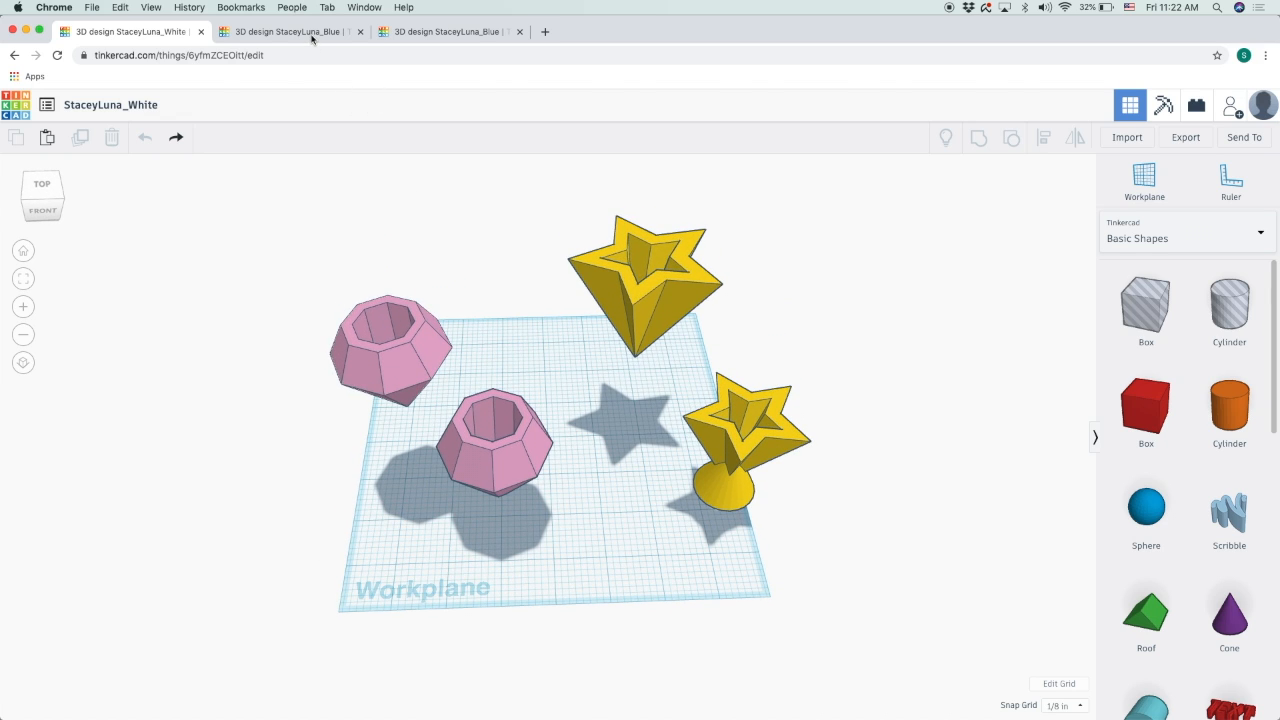
# Switch to the design with the single pointed diamond planter and check the diamond's height.
pyautogui.click(311, 33)
pyautogui.moveTo(718, 447); pyautogui.dragTo(517, 404, button='right')
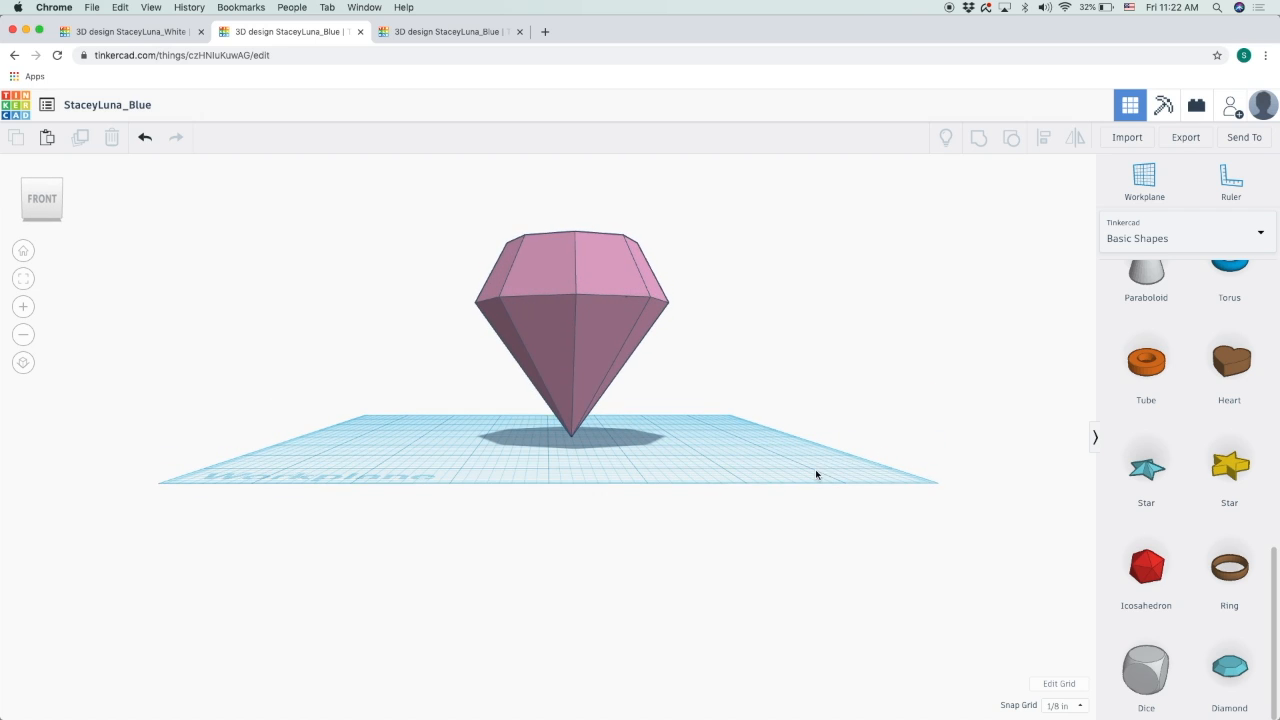
pyautogui.moveTo(801, 423); pyautogui.dragTo(869, 429, button='right')
pyautogui.scroll(10, 1214, 491)
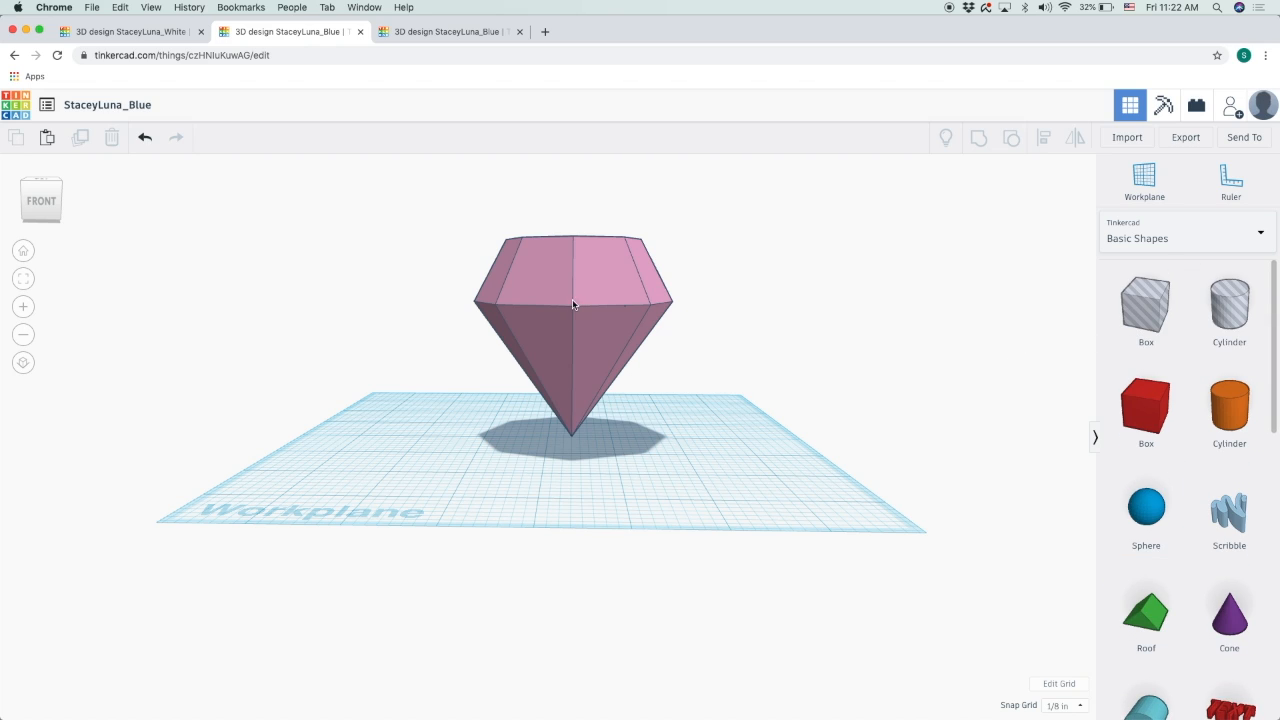
pyautogui.click(556, 246)
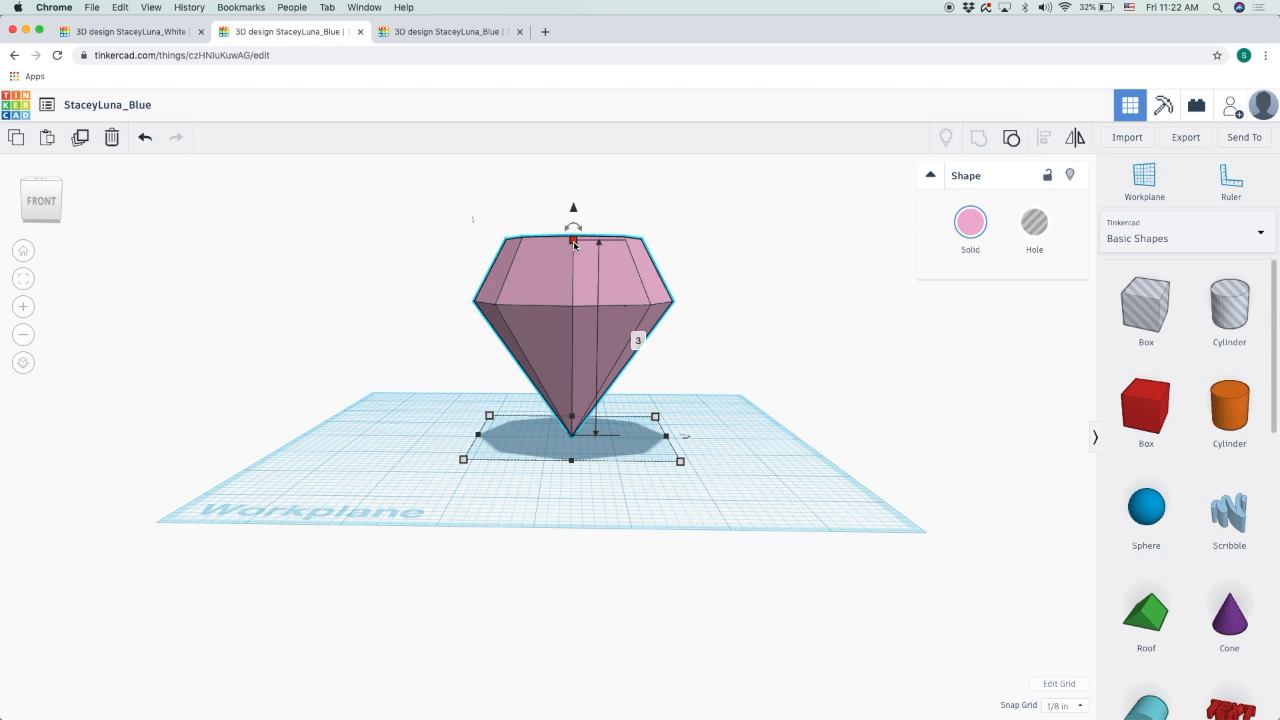
pyautogui.click(781, 462)
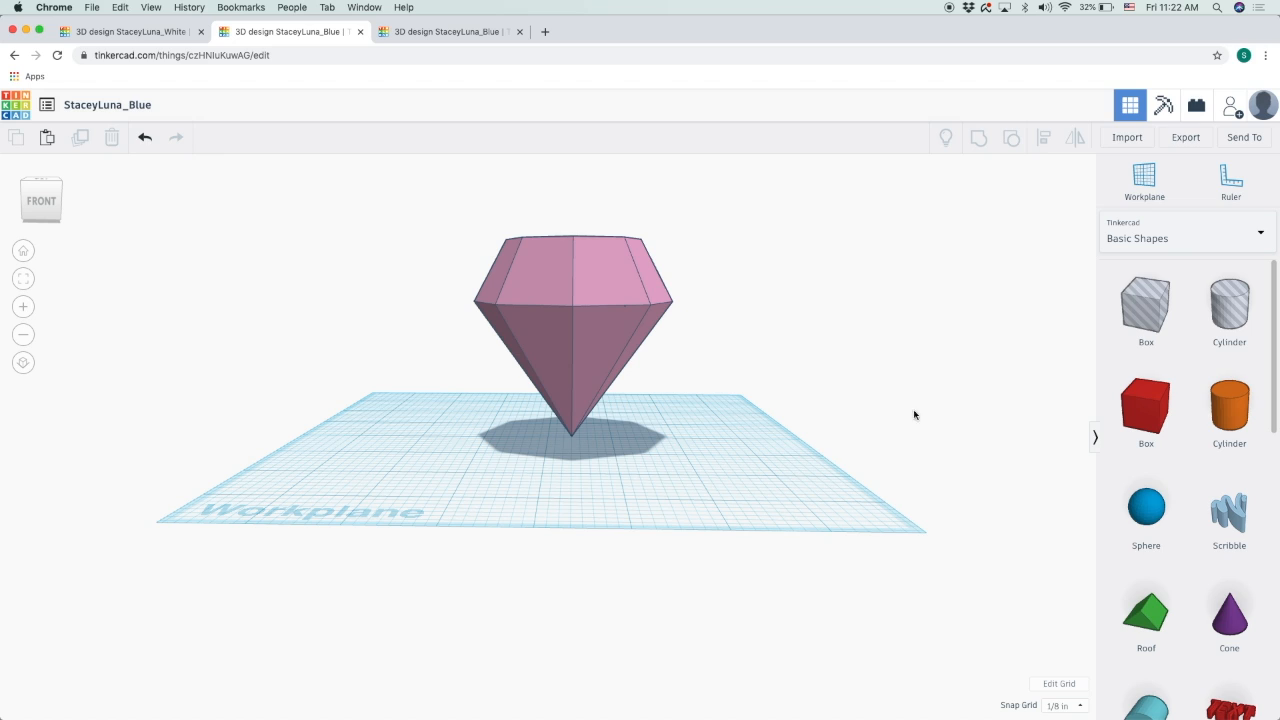
# Place a hole box on the workplane and position it under the diamond's pointed tip.
pyautogui.moveTo(1137, 336); pyautogui.dragTo(936, 566)
pyautogui.moveTo(878, 484); pyautogui.dragTo(714, 478, button='right')
pyautogui.moveTo(352, 470); pyautogui.dragTo(622, 425)
pyautogui.moveTo(622, 425); pyautogui.dragTo(486, 357, button='right')
pyautogui.click(468, 352)
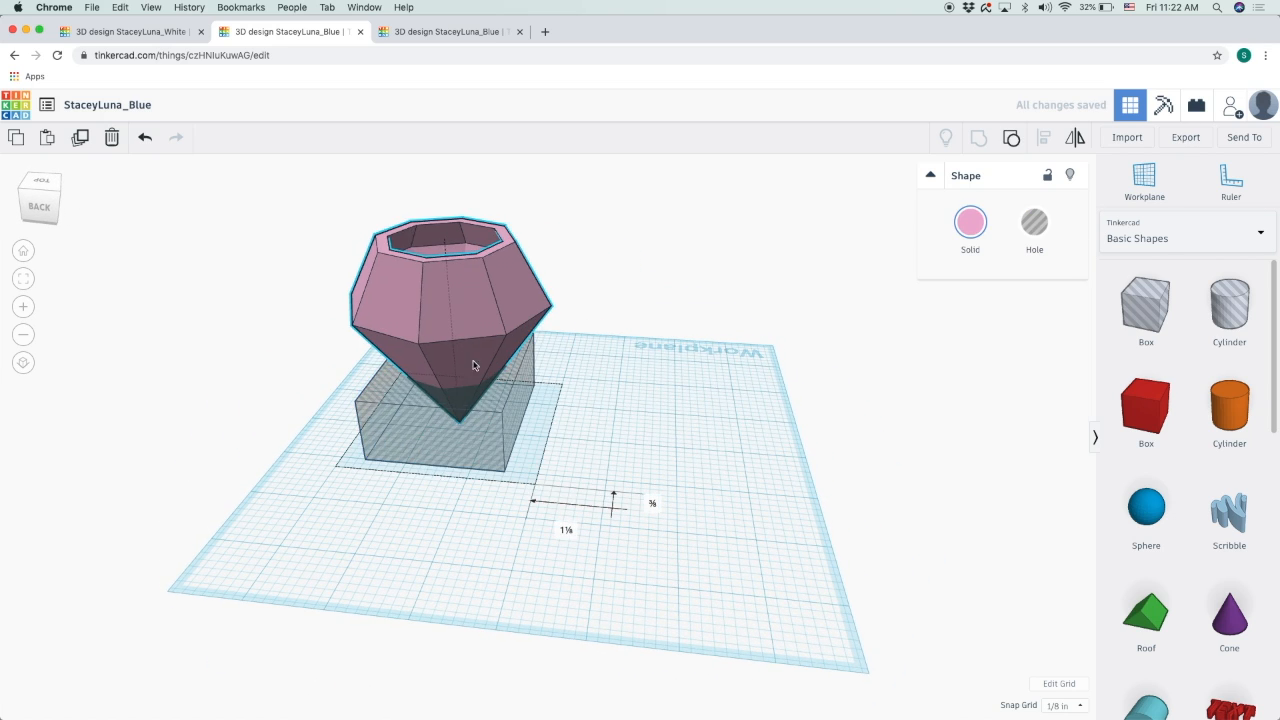
pyautogui.moveTo(537, 490); pyautogui.dragTo(490, 445)
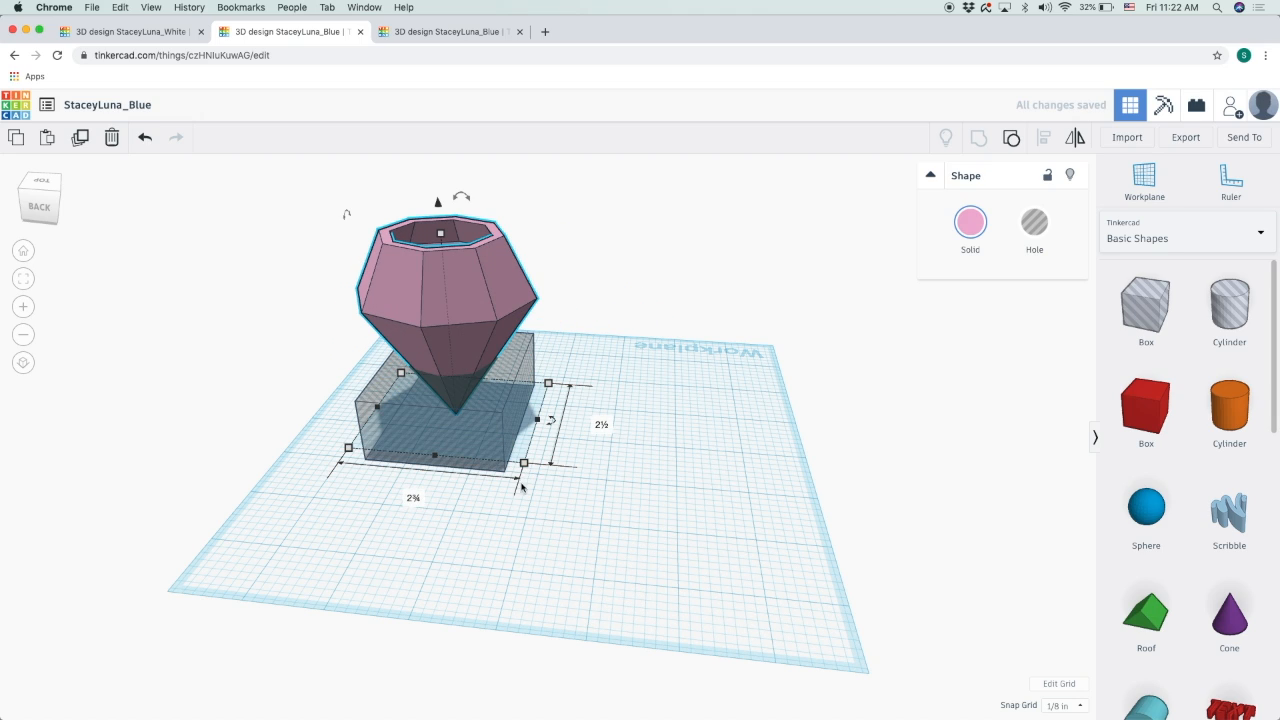
pyautogui.click(145, 141)
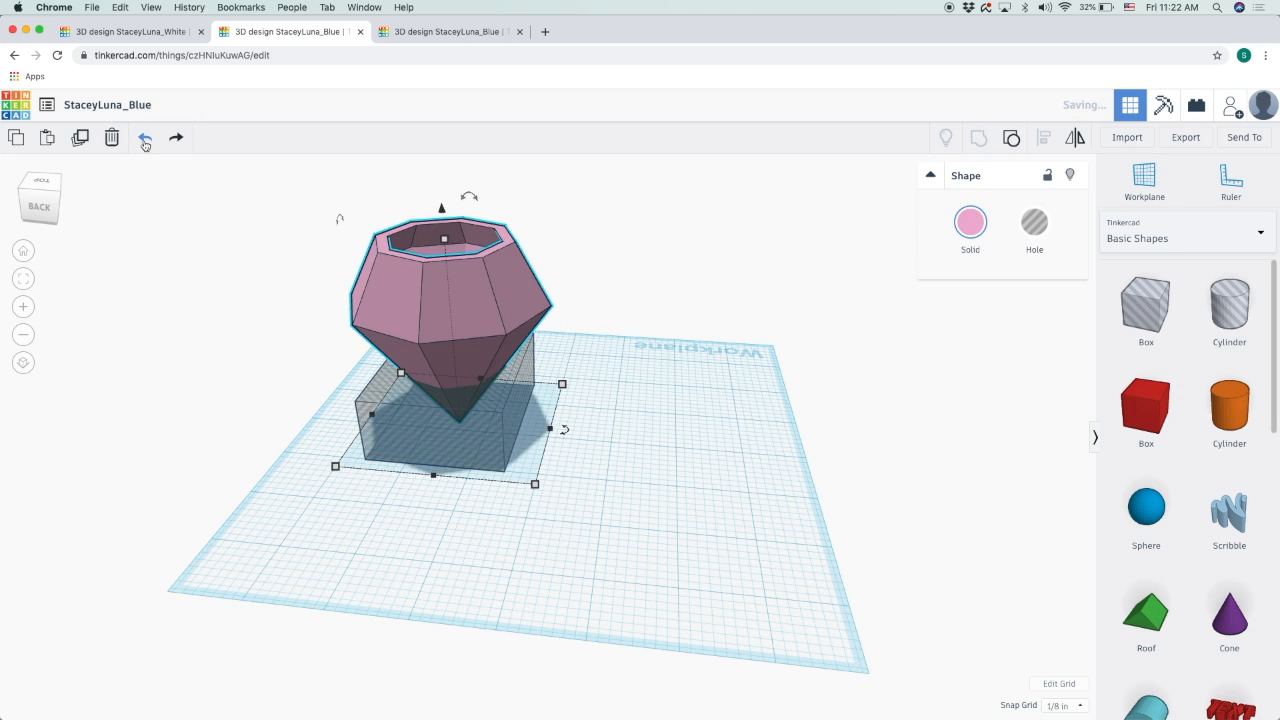
# Enlarge the hole box's footprint to about 3¾ in deep so that it surrounds the diamond's tip.
pyautogui.click(503, 488)
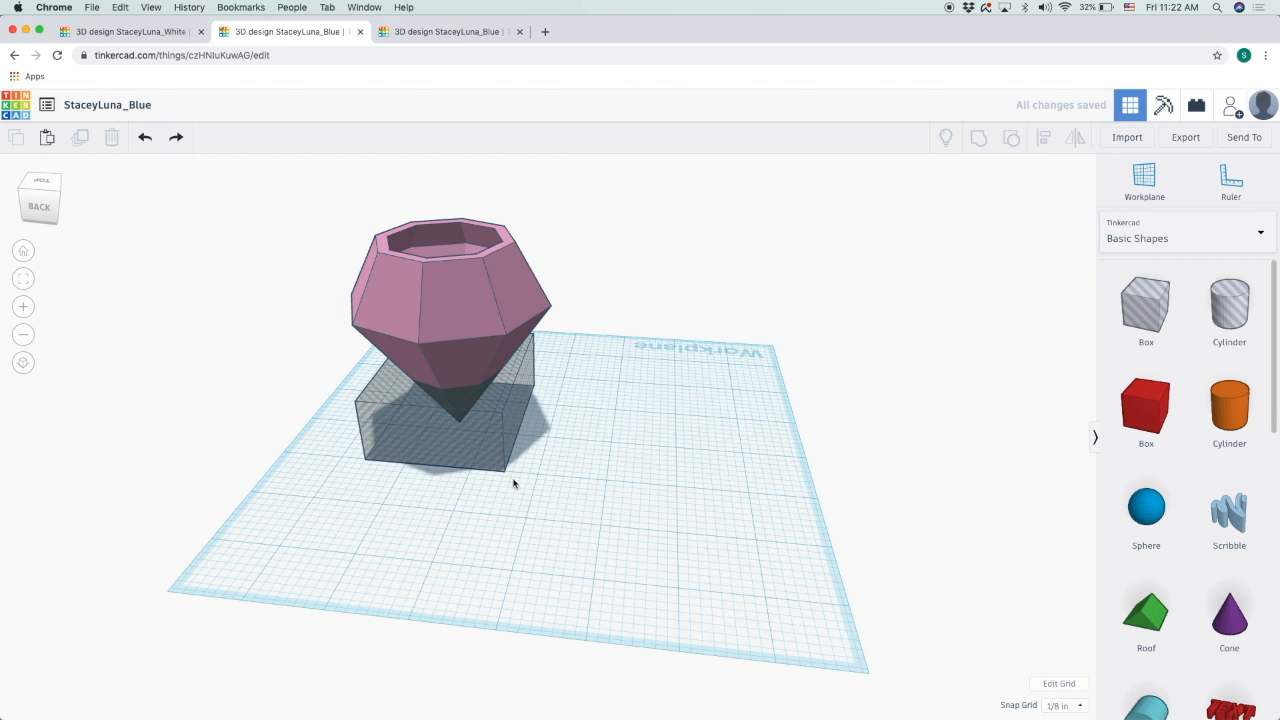
pyautogui.click(514, 484)
pyautogui.moveTo(512, 482); pyautogui.dragTo(620, 534)
pyautogui.moveTo(271, 511); pyautogui.dragTo(964, 485, button='right')
# Position the diamond over the enlarged hole box and check the diamond's height.
pyautogui.click(656, 310)
pyautogui.moveTo(629, 309); pyautogui.dragTo(622, 308)
pyautogui.moveTo(617, 241); pyautogui.dragTo(630, 257)
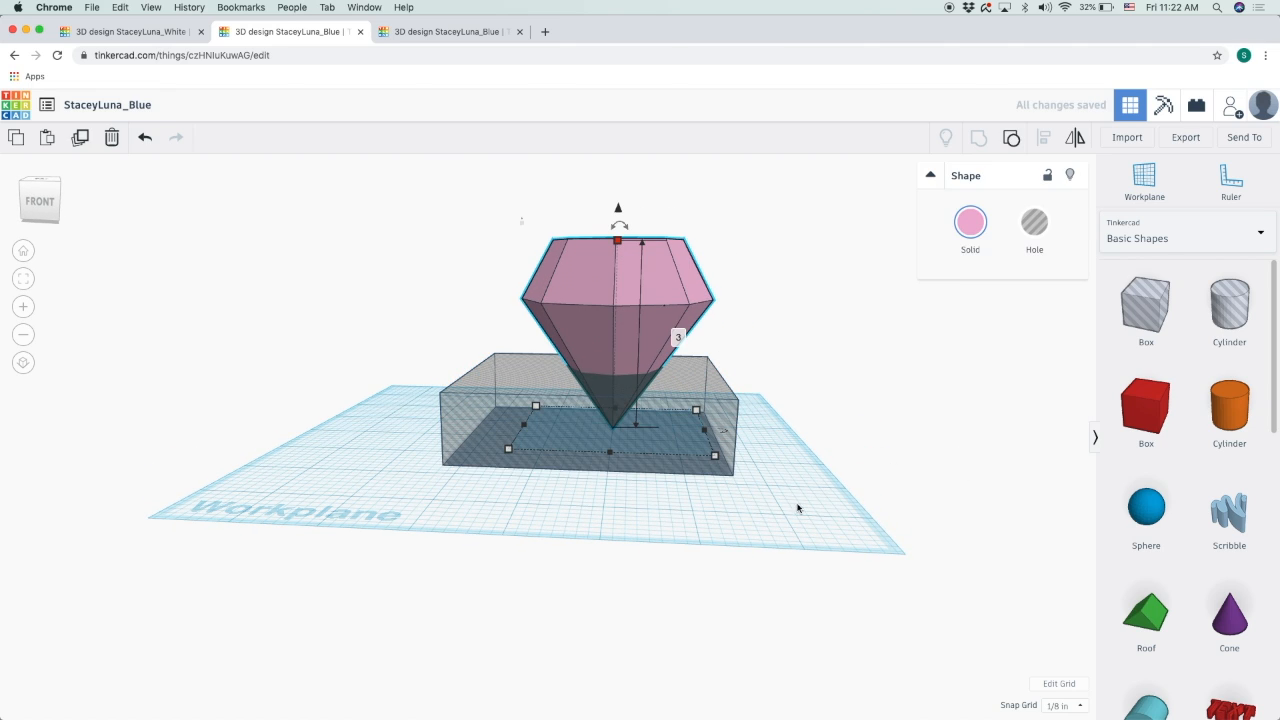
pyautogui.click(737, 466)
pyautogui.moveTo(737, 466); pyautogui.dragTo(658, 436, button='right')
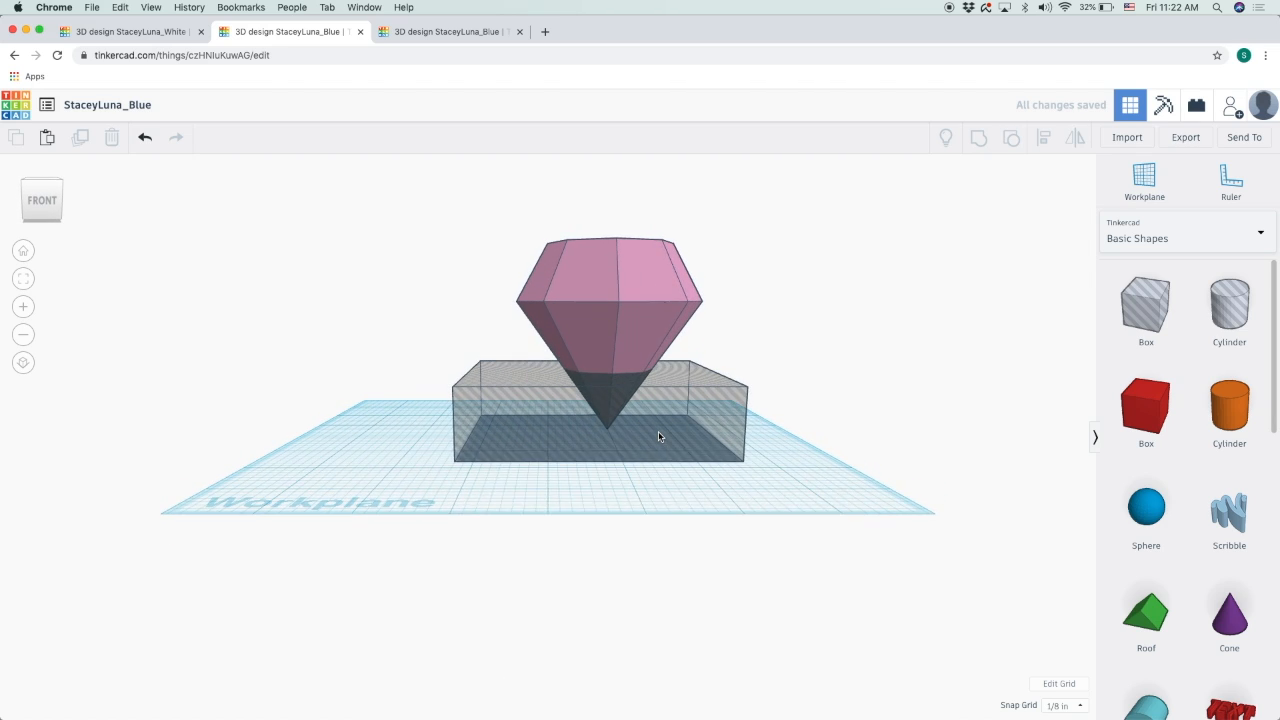
# Set the hole box's height to 0.5 in so that it covers less of the diamond's tip.
pyautogui.click(658, 436)
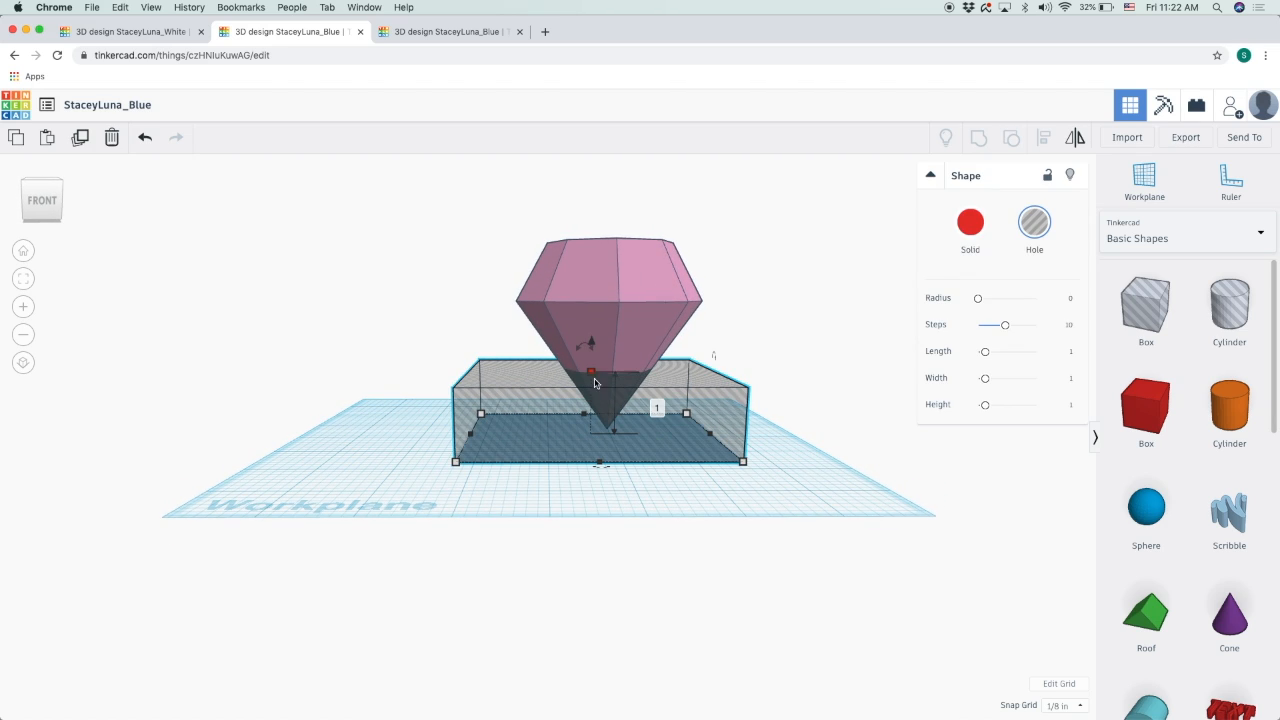
pyautogui.click(653, 402)
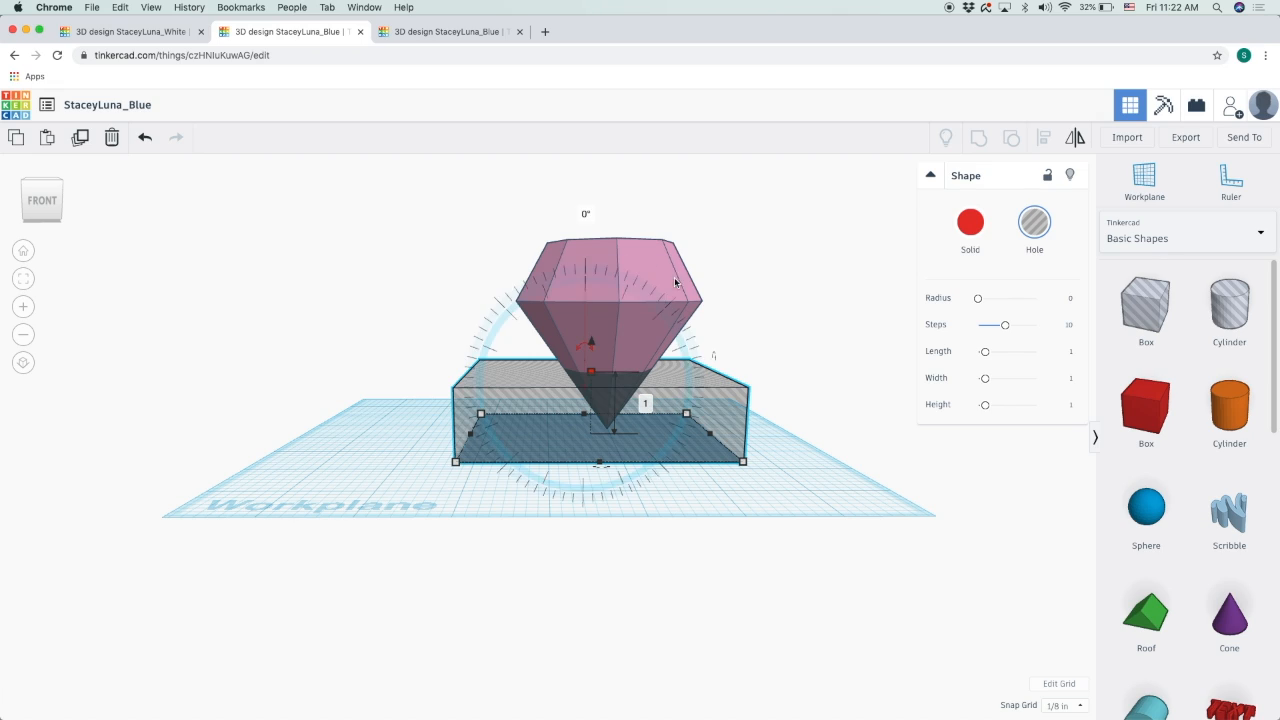
pyautogui.moveTo(752, 355); pyautogui.dragTo(803, 346, button='right')
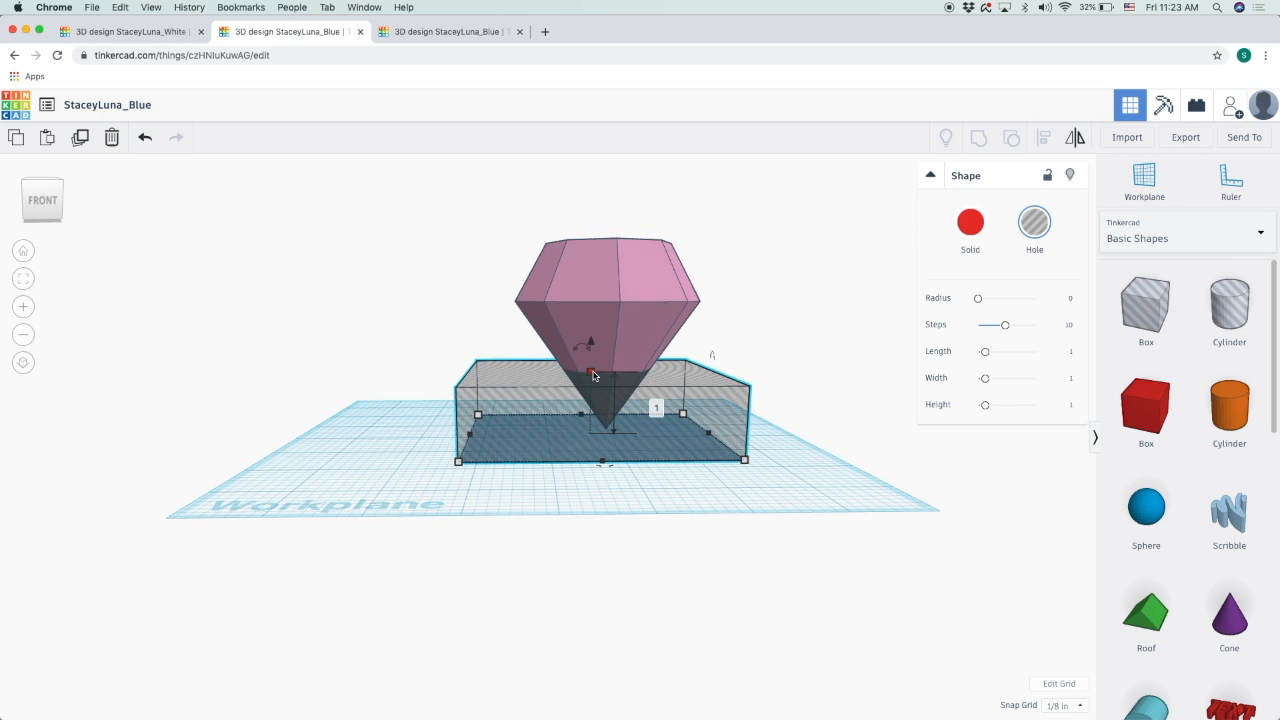
pyautogui.click(655, 402)
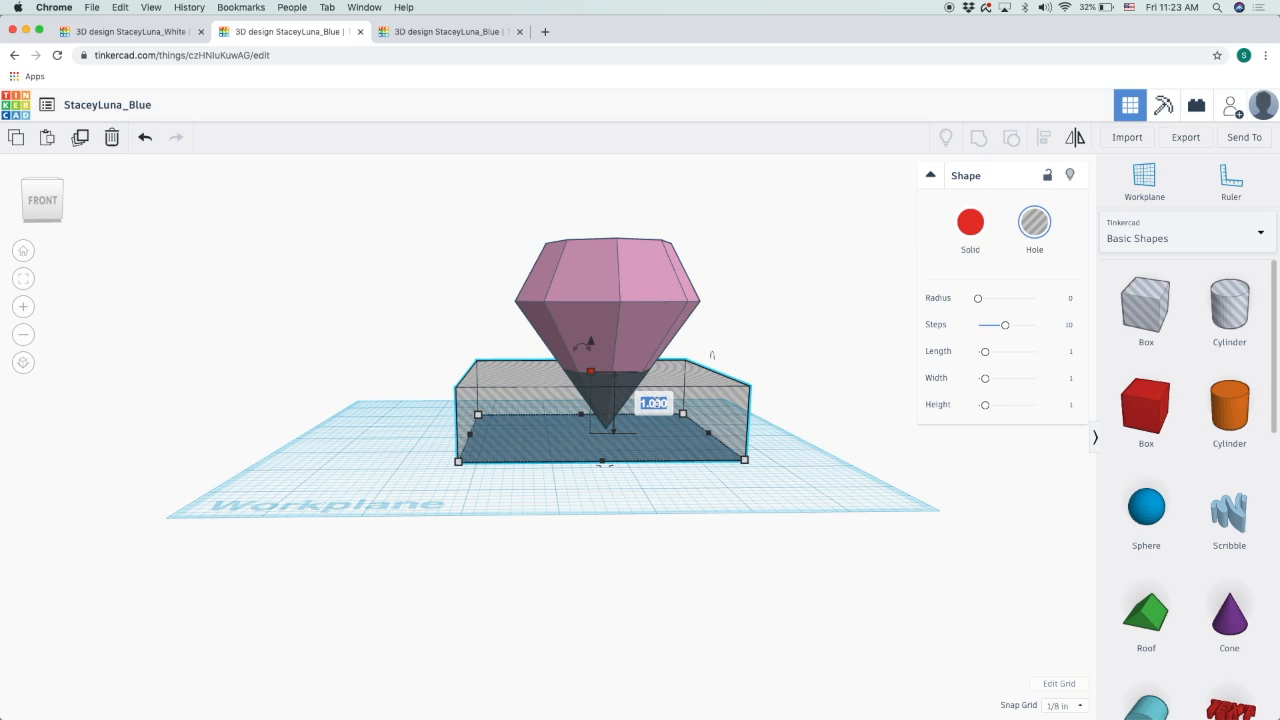
pyautogui.press('Return')
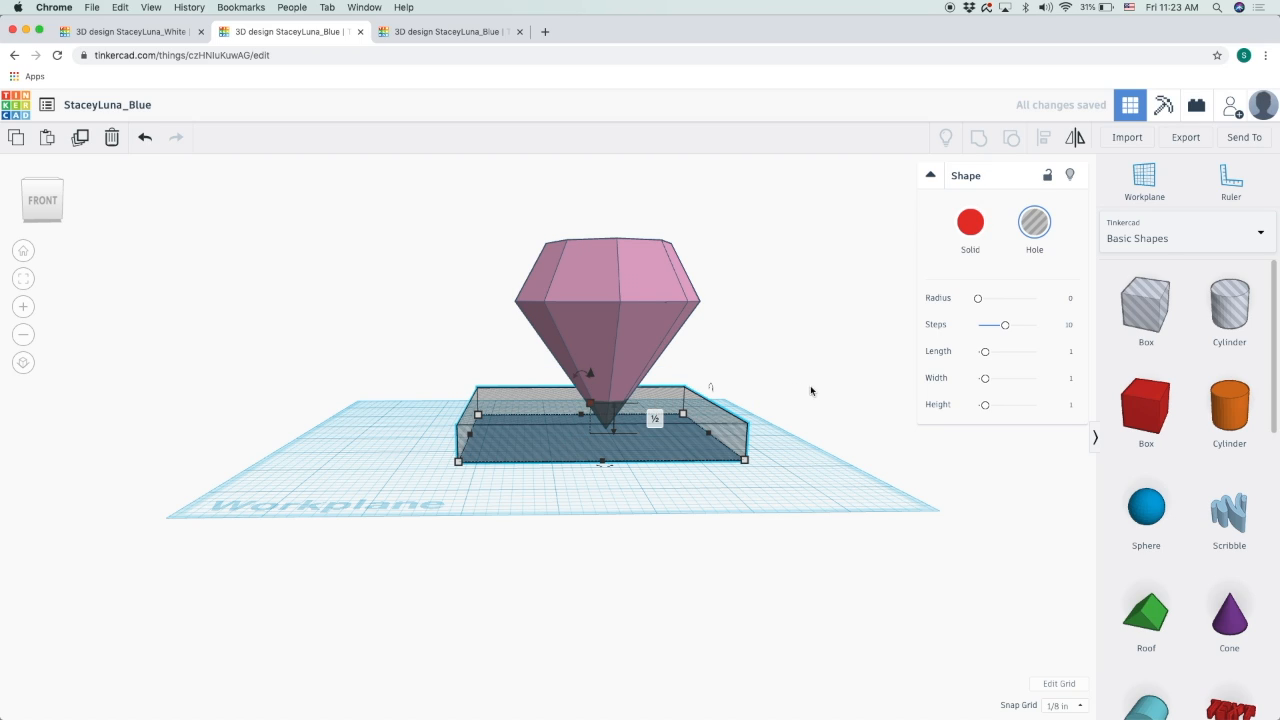
# Reduce the hole box's height to 0.3 in.
pyautogui.moveTo(811, 391); pyautogui.dragTo(800, 374, button='right')
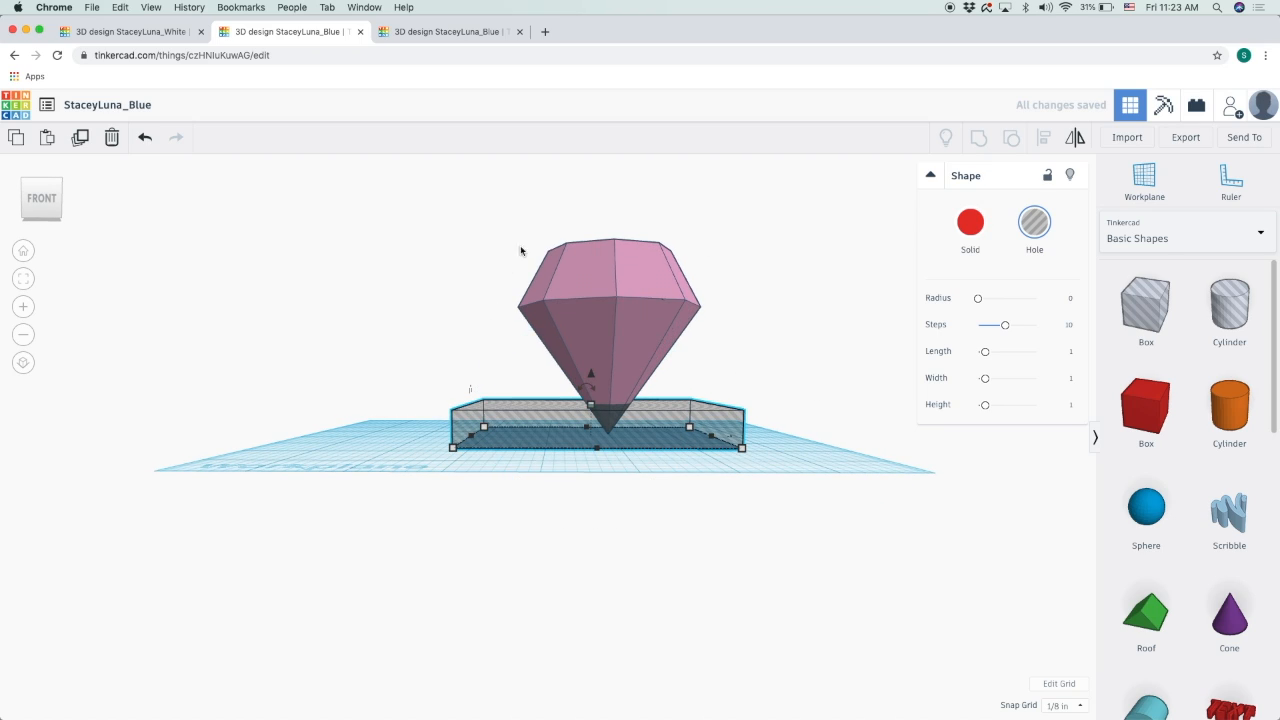
pyautogui.moveTo(656, 429); pyautogui.dragTo(803, 434, button='right')
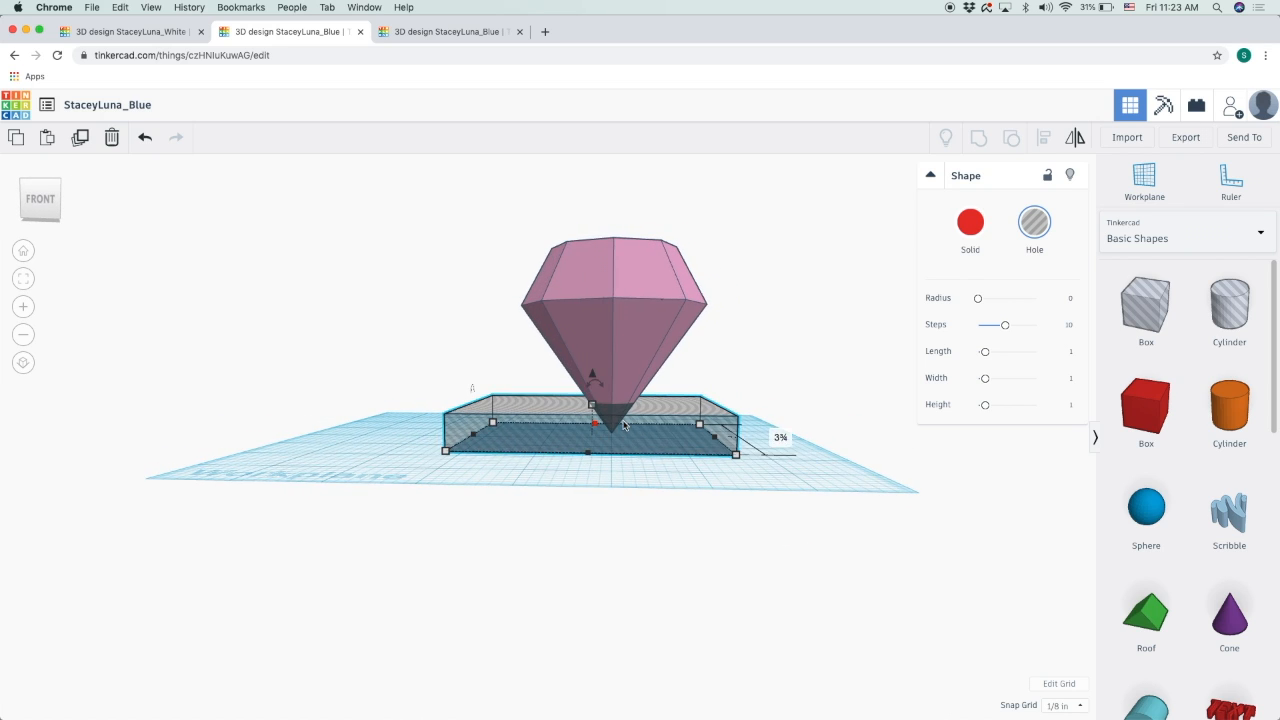
pyautogui.click(656, 420)
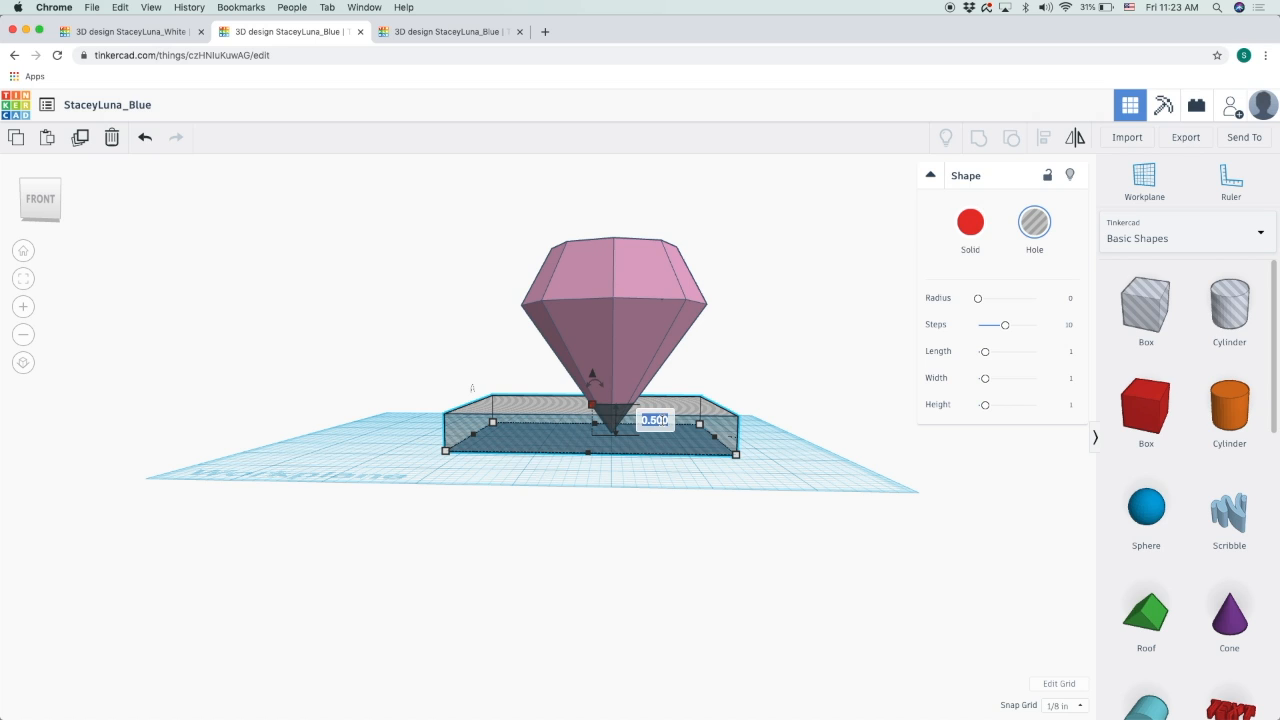
pyautogui.write('0.3')
pyautogui.press('Return')
# Set the hole box's height to 1 in and deselect it.
pyautogui.moveTo(779, 407); pyautogui.dragTo(777, 491, button='right')
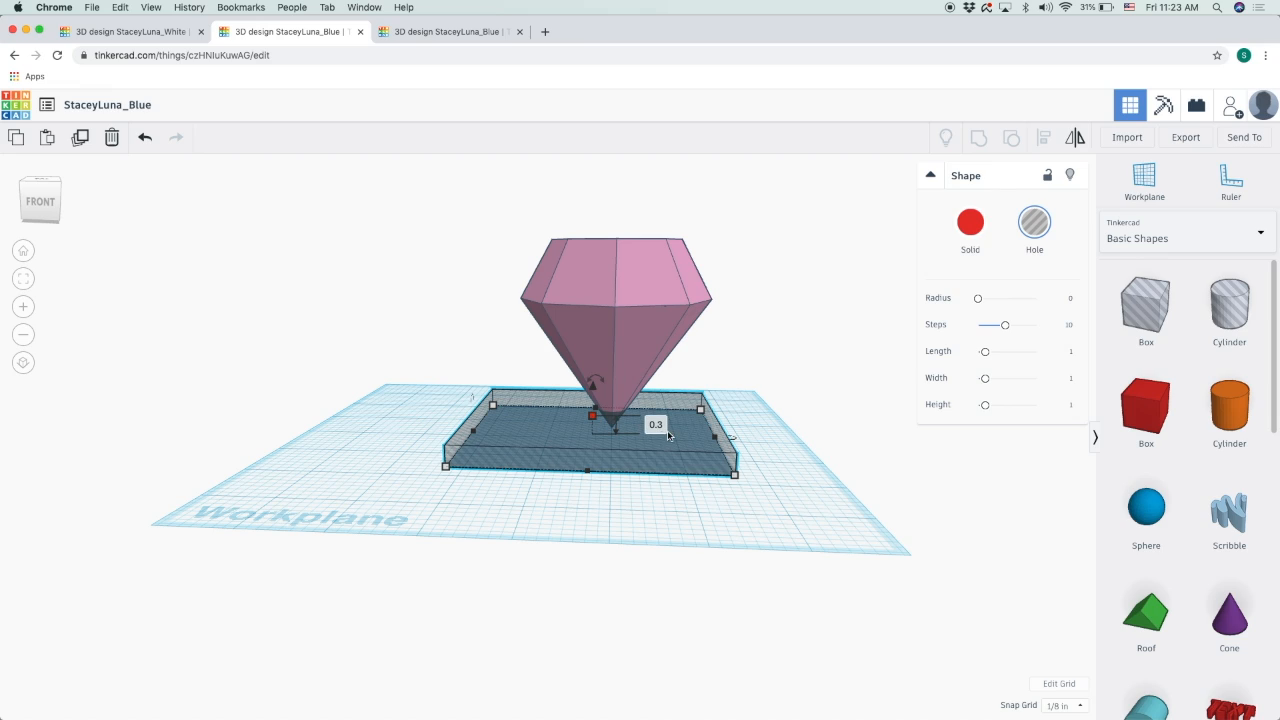
pyautogui.click(655, 425)
pyautogui.write('1')
pyautogui.press('Return')
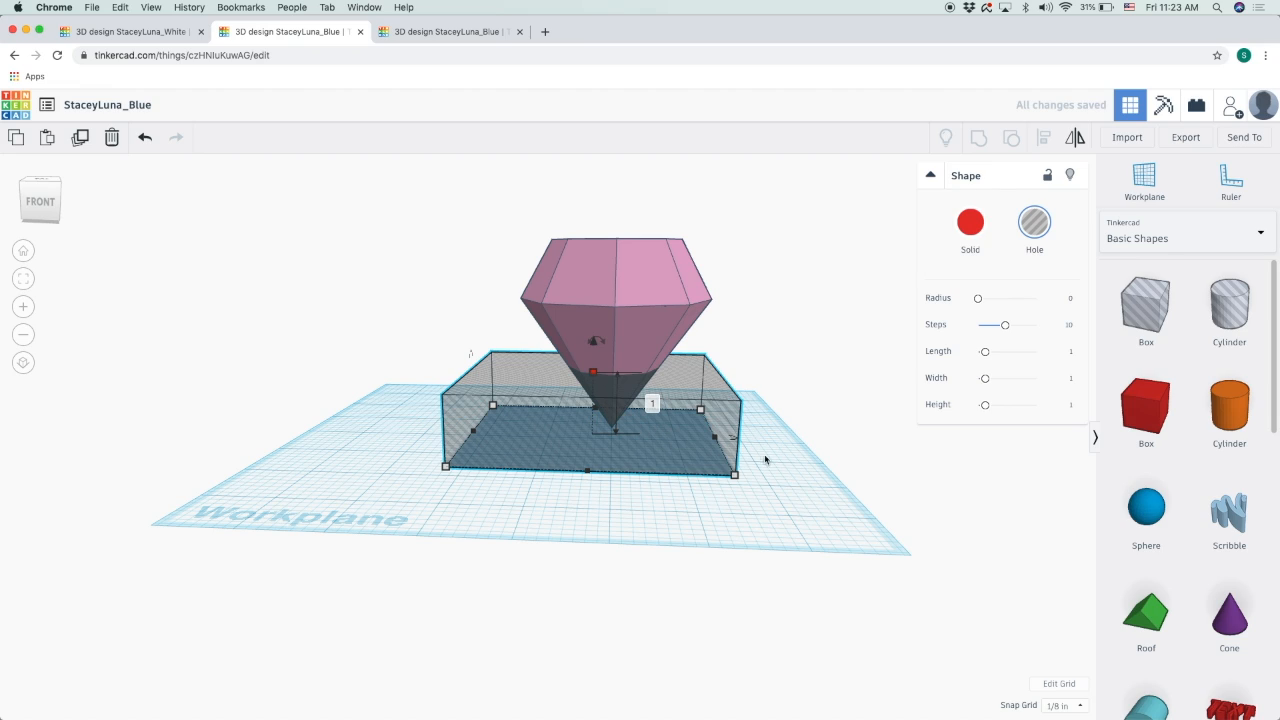
pyautogui.click(788, 492)
# Set the diamond planter's height to 4 in and deselect it.
pyautogui.moveTo(843, 409); pyautogui.dragTo(830, 490, button='right')
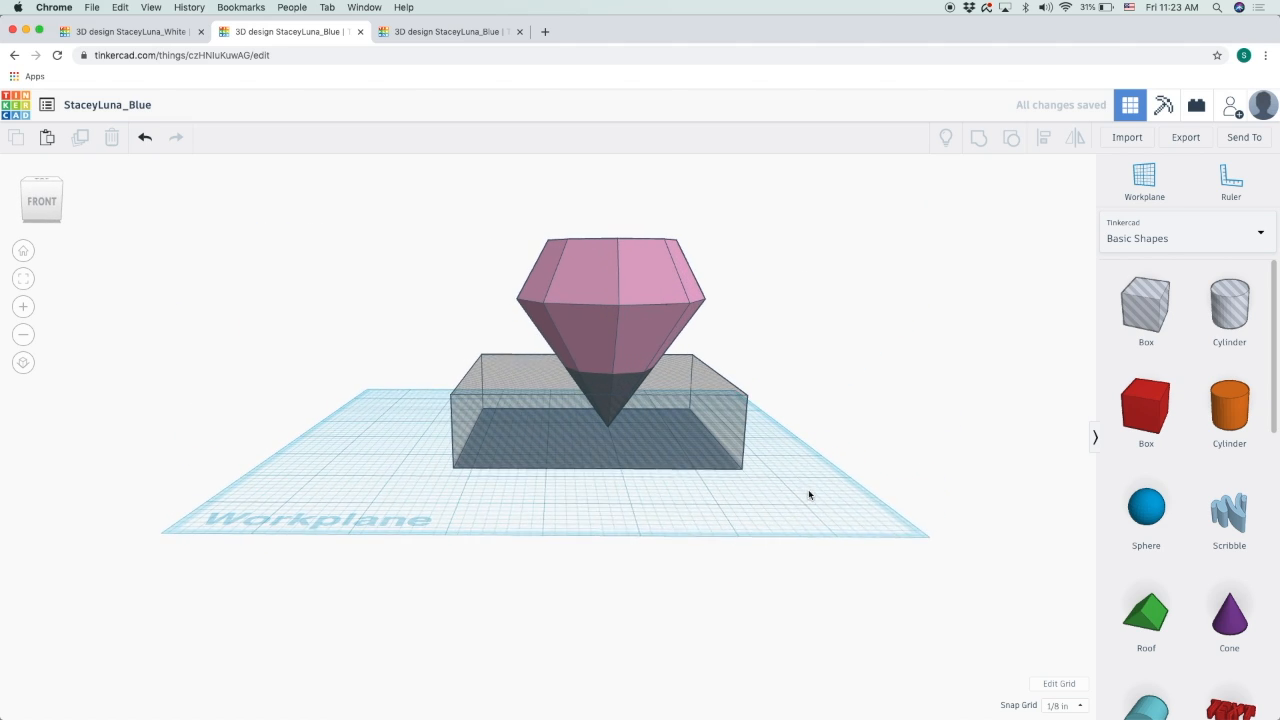
pyautogui.click(636, 318)
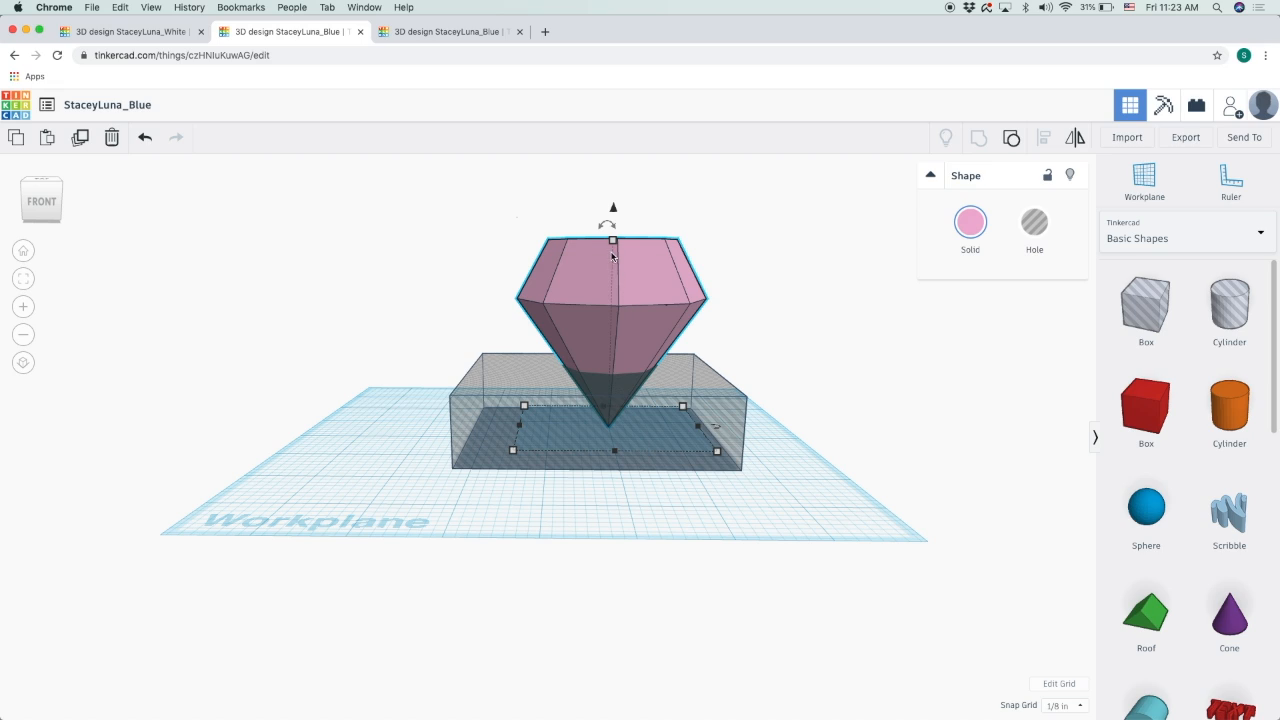
pyautogui.click(613, 241)
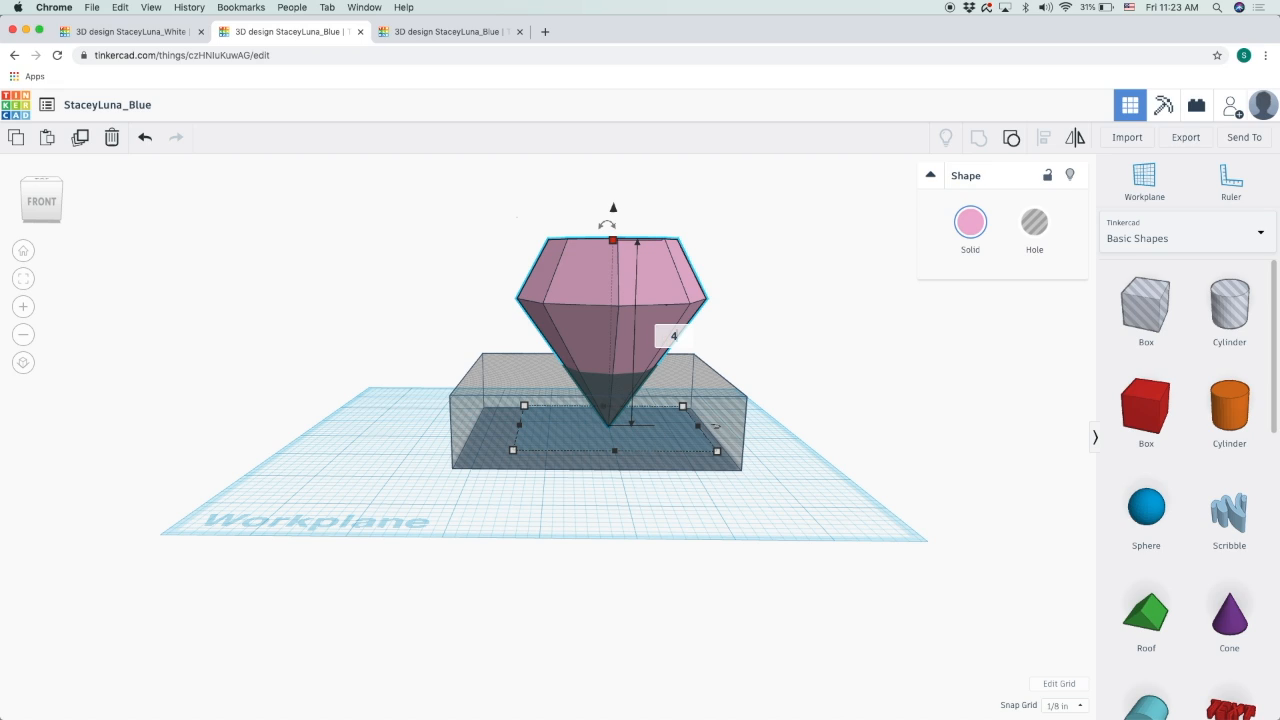
pyautogui.write('4')
pyautogui.press('Return')
pyautogui.click(799, 436)
# Group the diamond with the hole box to cut off its pointed tip, and inspect the flat base.
pyautogui.moveTo(799, 436); pyautogui.dragTo(772, 557, button='right')
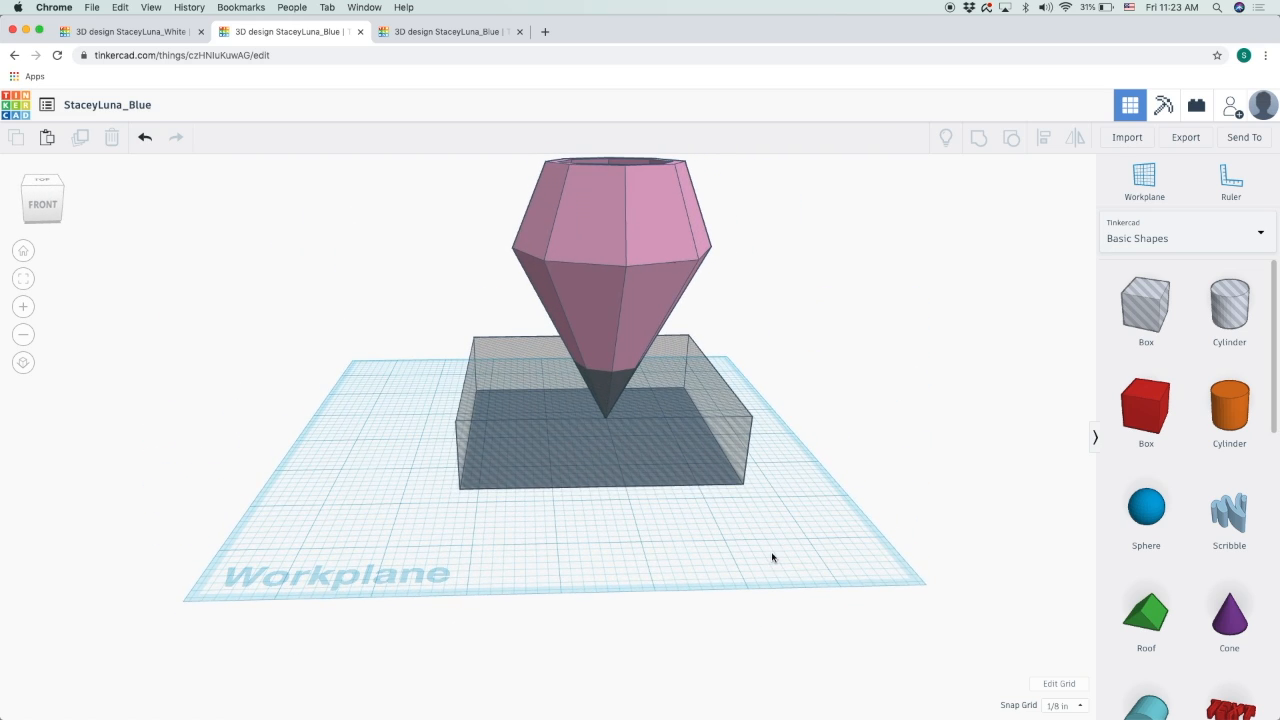
pyautogui.moveTo(797, 575); pyautogui.dragTo(525, 190)
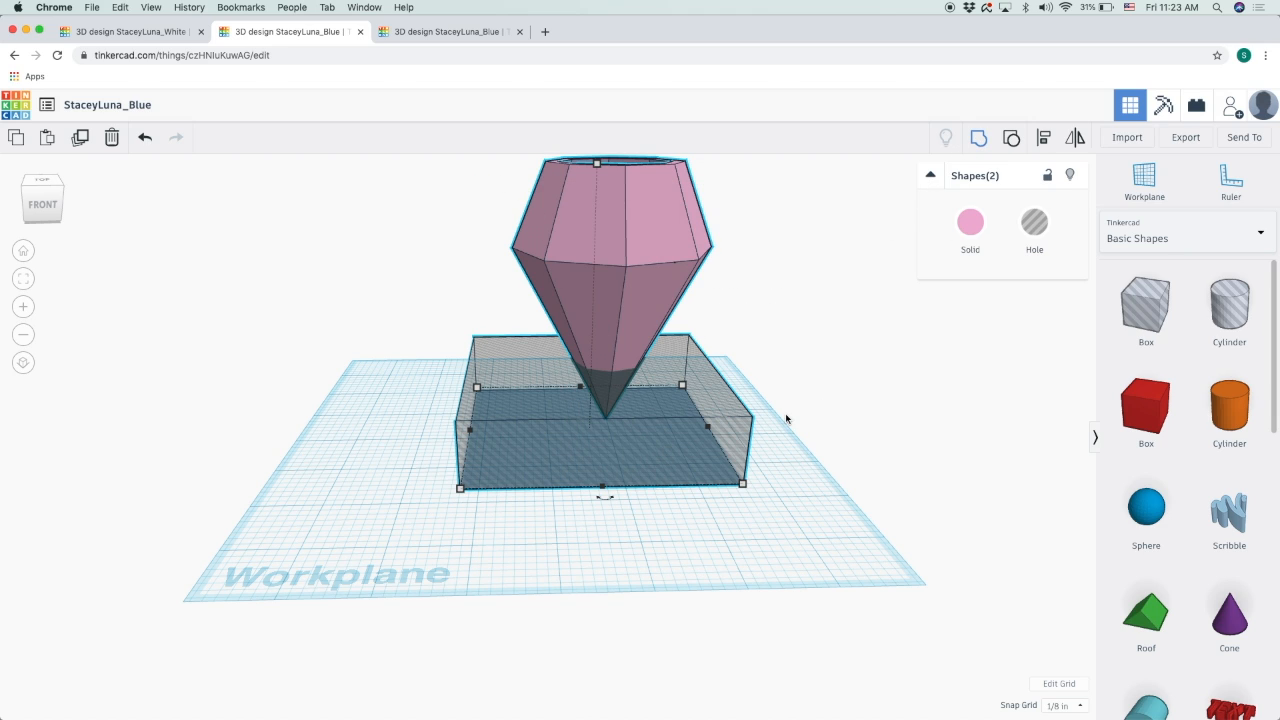
pyautogui.press('super+g')
pyautogui.click(757, 466)
pyautogui.moveTo(757, 466); pyautogui.dragTo(577, 449, button='right')
pyautogui.moveTo(703, 424); pyautogui.dragTo(459, 152, button='right')
pyautogui.moveTo(708, 376); pyautogui.dragTo(610, 415, button='right')
# In the star planter design, add a cone to the workplane and move it beneath the star's pointed tip.
pyautogui.click(464, 32)
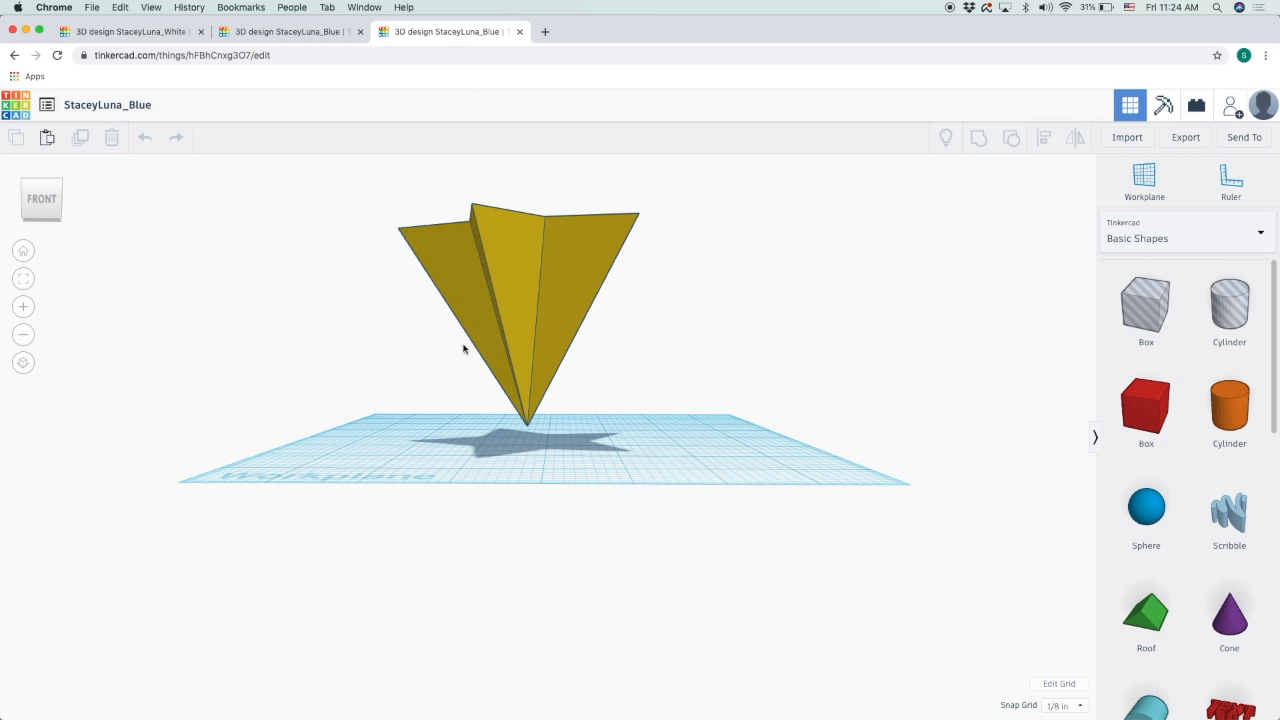
pyautogui.moveTo(648, 362); pyautogui.dragTo(623, 420, button='right')
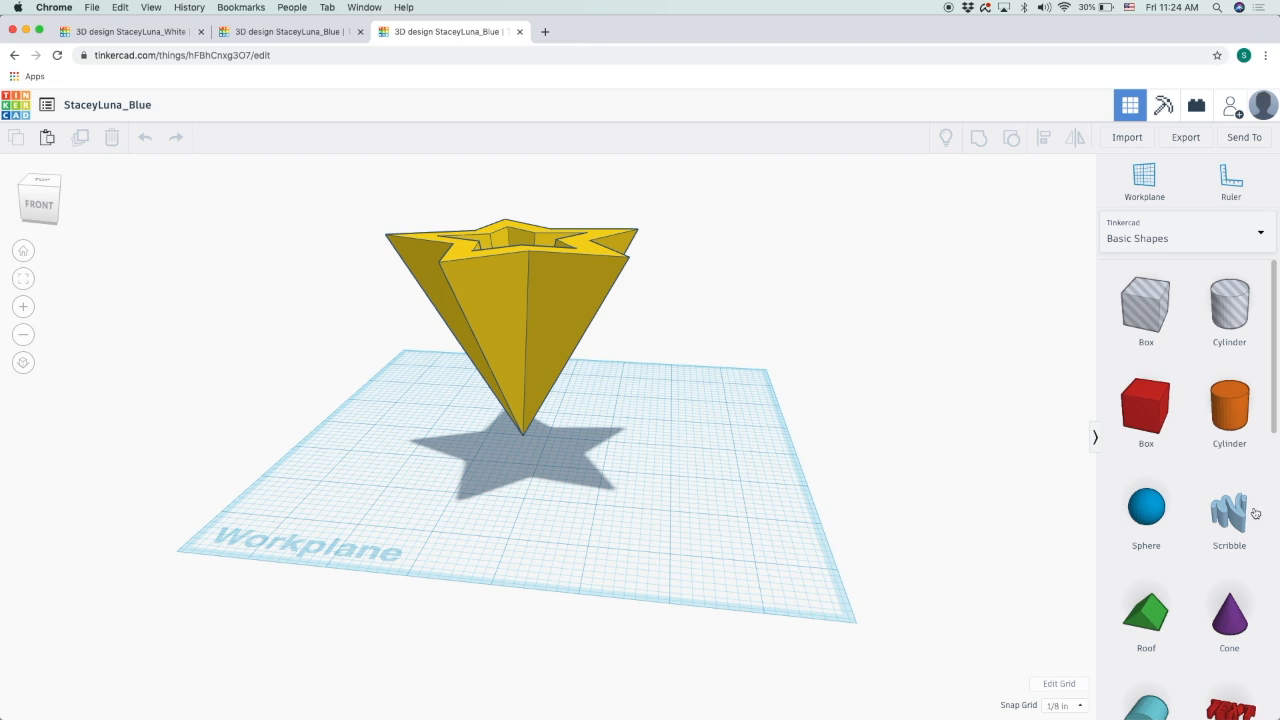
pyautogui.click(1229, 615)
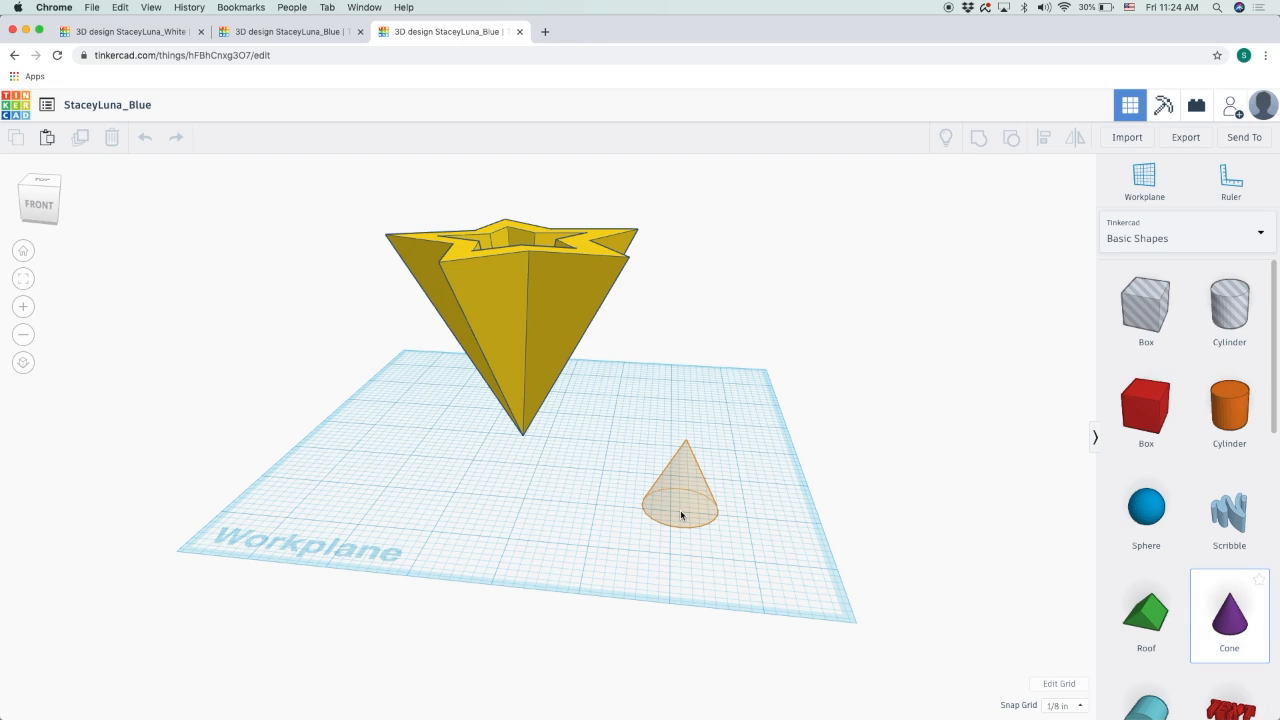
pyautogui.click(678, 516)
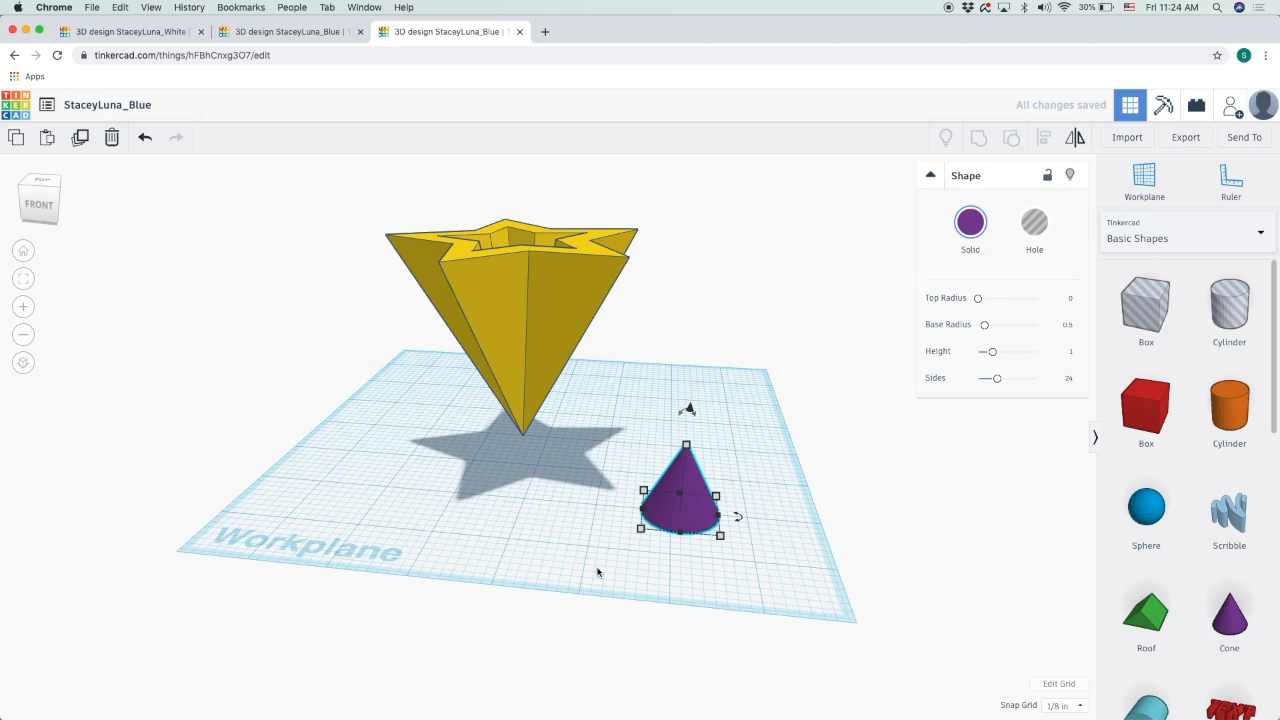
pyautogui.moveTo(680, 507); pyautogui.dragTo(517, 452)
# Align the cone and the star planter to each other's centres in both horizontal directions.
pyautogui.moveTo(675, 468); pyautogui.dragTo(613, 627, button='right')
pyautogui.moveTo(613, 627); pyautogui.dragTo(433, 338)
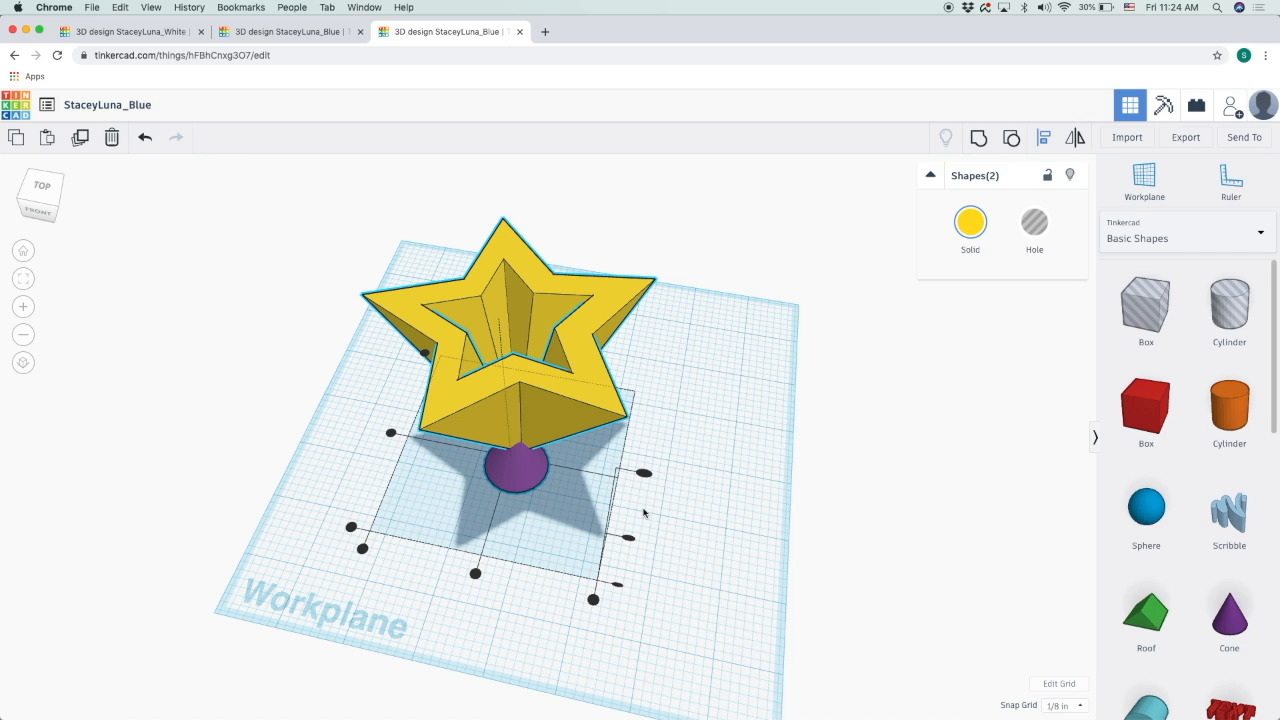
pyautogui.click(476, 574)
pyautogui.click(392, 434)
pyautogui.moveTo(751, 690); pyautogui.dragTo(844, 630, button='right')
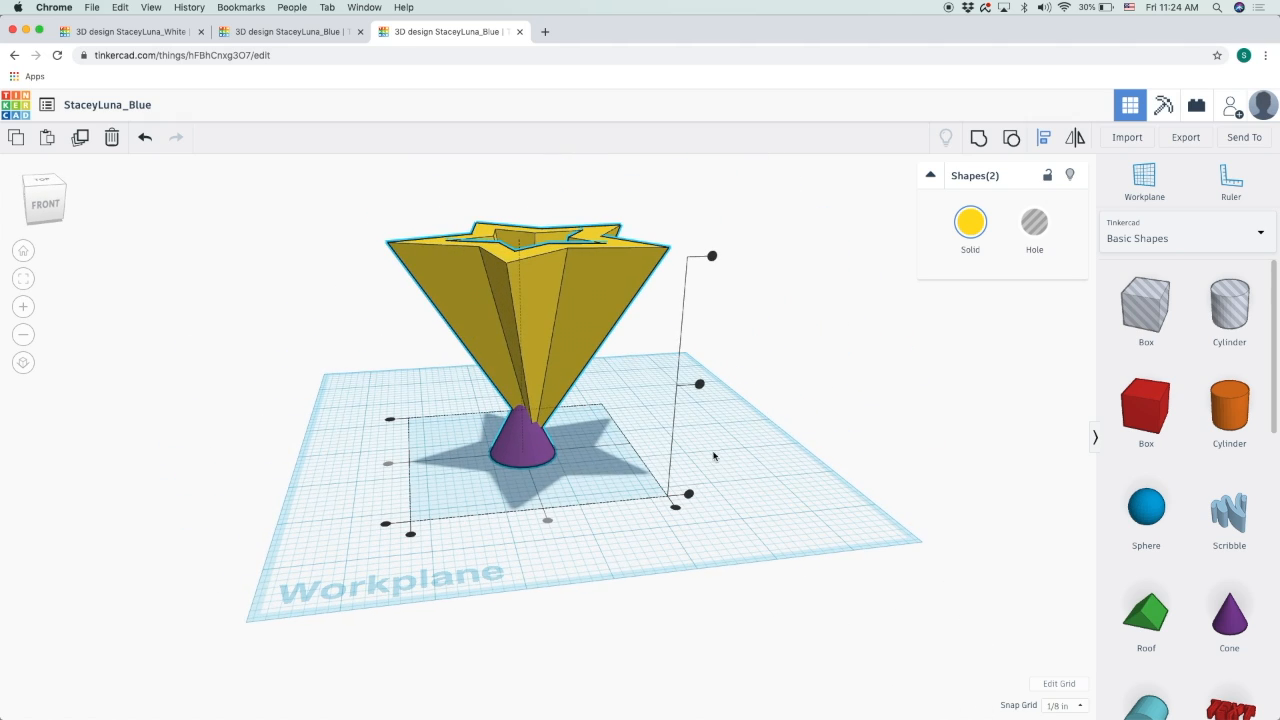
pyautogui.click(765, 468)
# Shift the star planter by 1/8 in along both horizontal directions over the cone.
pyautogui.moveTo(538, 356)
pyautogui.mouseDown()
pyautogui.moveTo(529, 351)
pyautogui.moveTo(547, 357)
pyautogui.mouseUp()
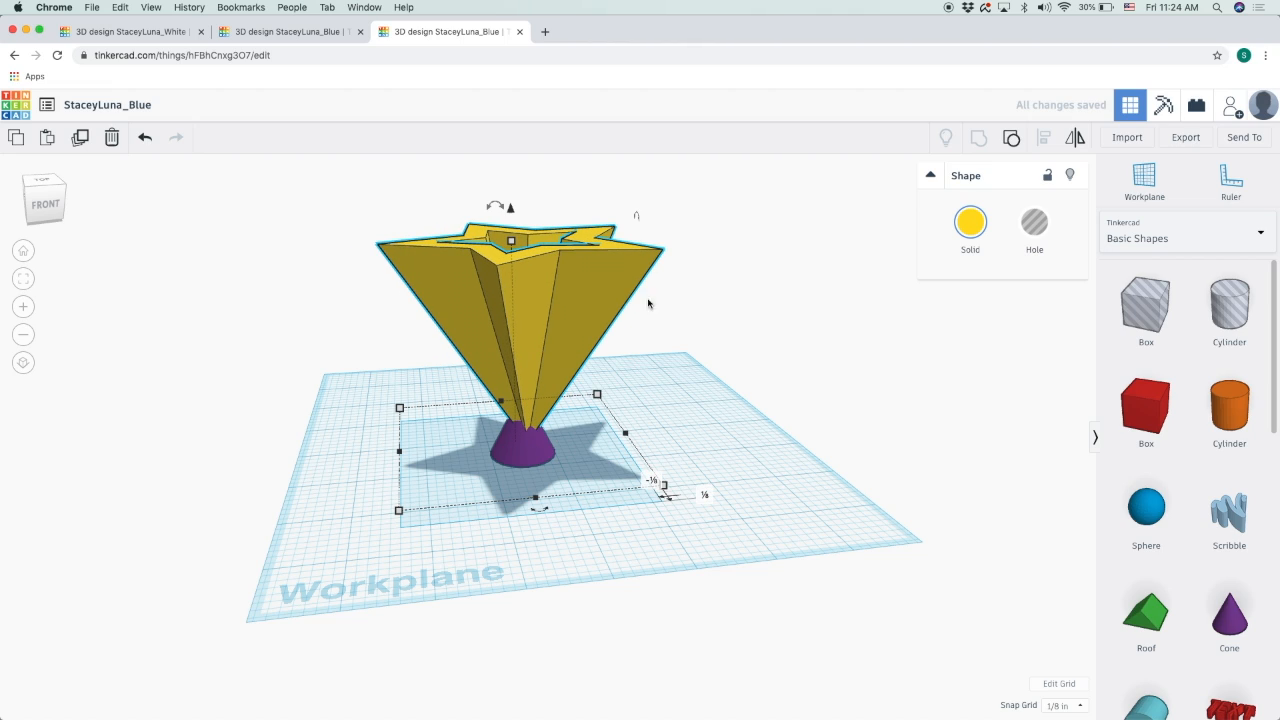
pyautogui.moveTo(778, 464); pyautogui.dragTo(916, 472, button='right')
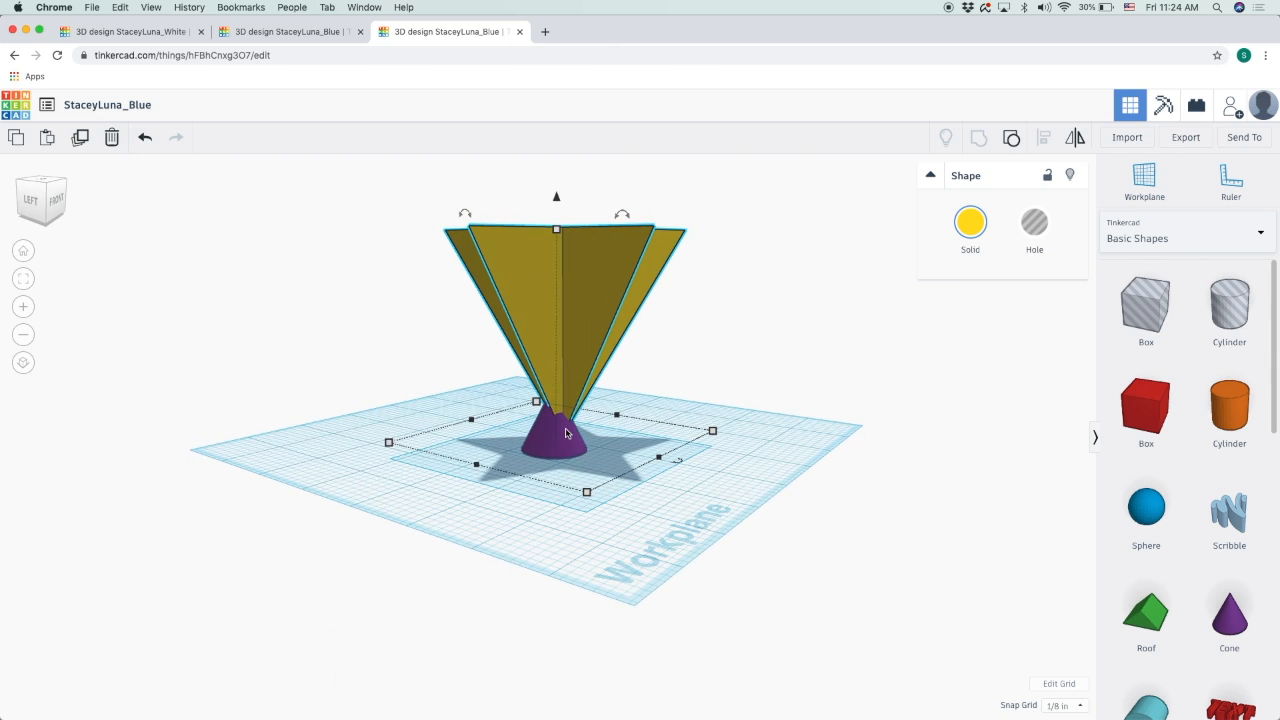
pyautogui.click(654, 513)
pyautogui.scroll(10, 586, 478)
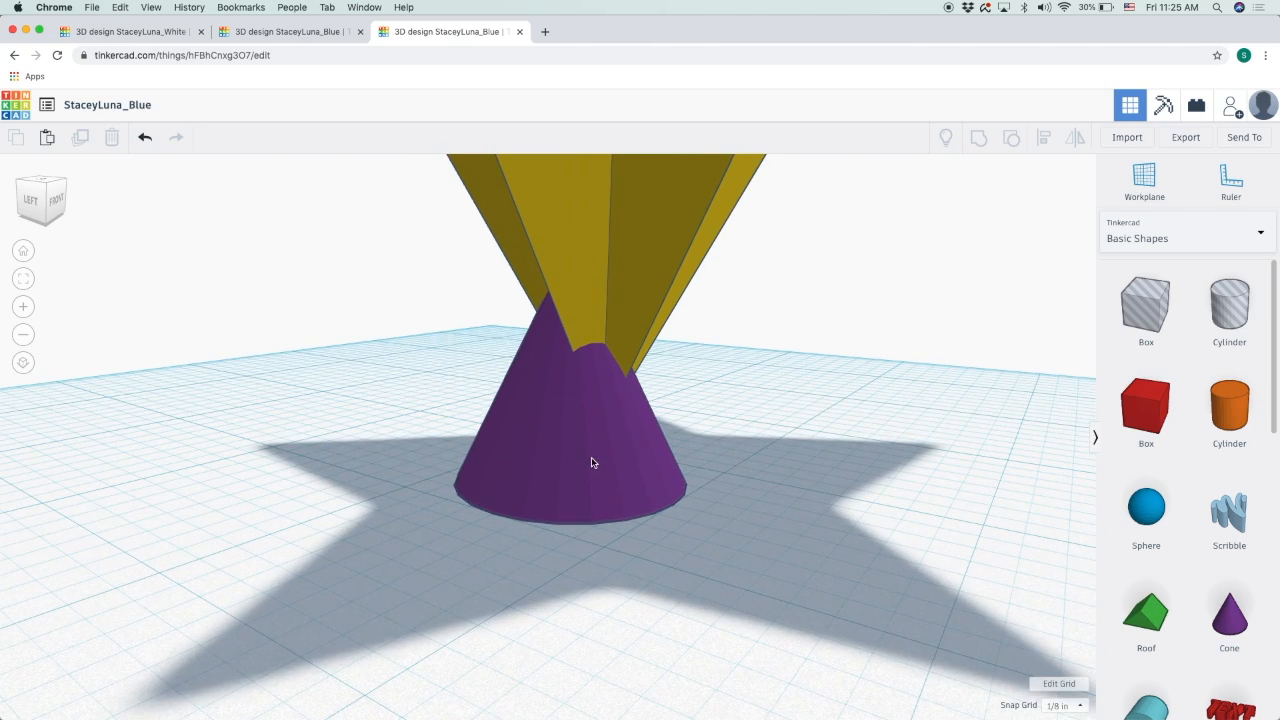
# Examine from several sides how the cone meets the star planter's pointed tip.
pyautogui.click(614, 461)
pyautogui.moveTo(674, 460)
pyautogui.mouseDown(button='right')
pyautogui.moveTo(471, 465)
pyautogui.moveTo(757, 406)
pyautogui.moveTo(740, 395)
pyautogui.moveTo(614, 443)
pyautogui.moveTo(666, 451)
pyautogui.mouseUp(button='right')
pyautogui.scroll(-5, 666, 453)
pyautogui.moveTo(785, 512); pyautogui.dragTo(423, 414, button='right')
pyautogui.moveTo(720, 431)
pyautogui.mouseDown(button='right')
pyautogui.moveTo(706, 439)
pyautogui.moveTo(729, 435)
pyautogui.mouseUp(button='right')
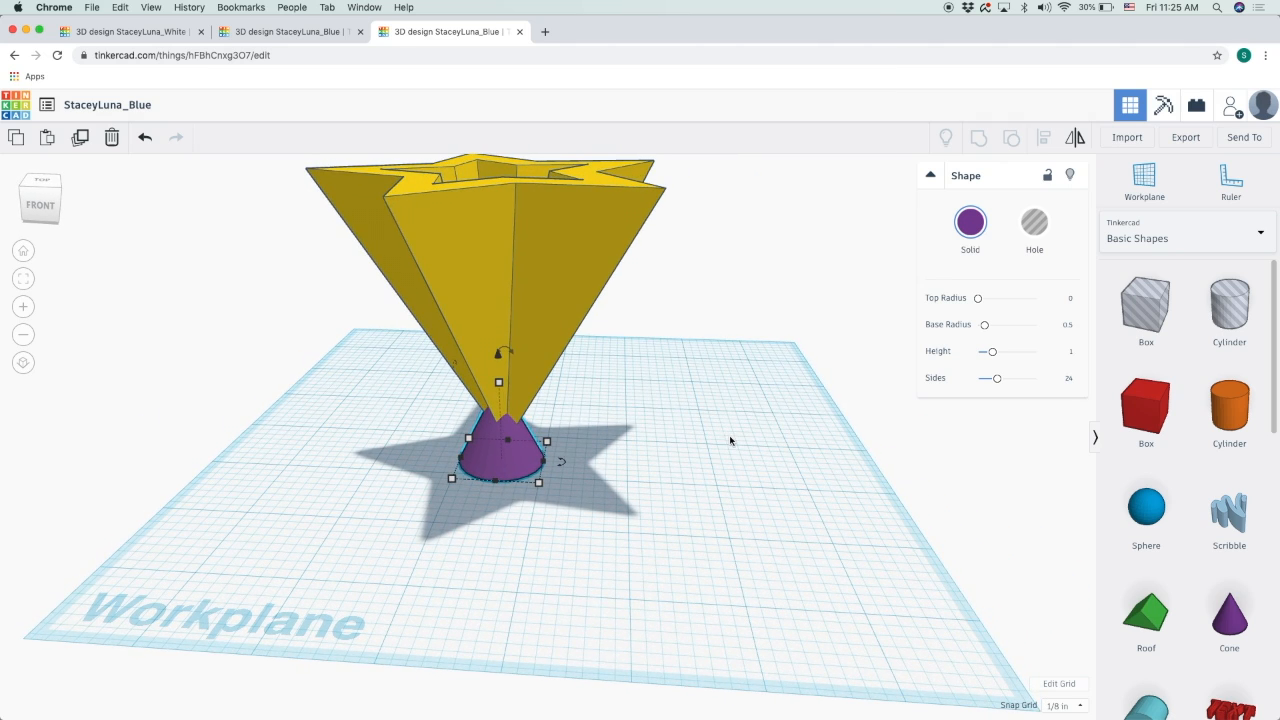
pyautogui.scroll(2, 730, 440)
pyautogui.scroll(-4, 731, 440)
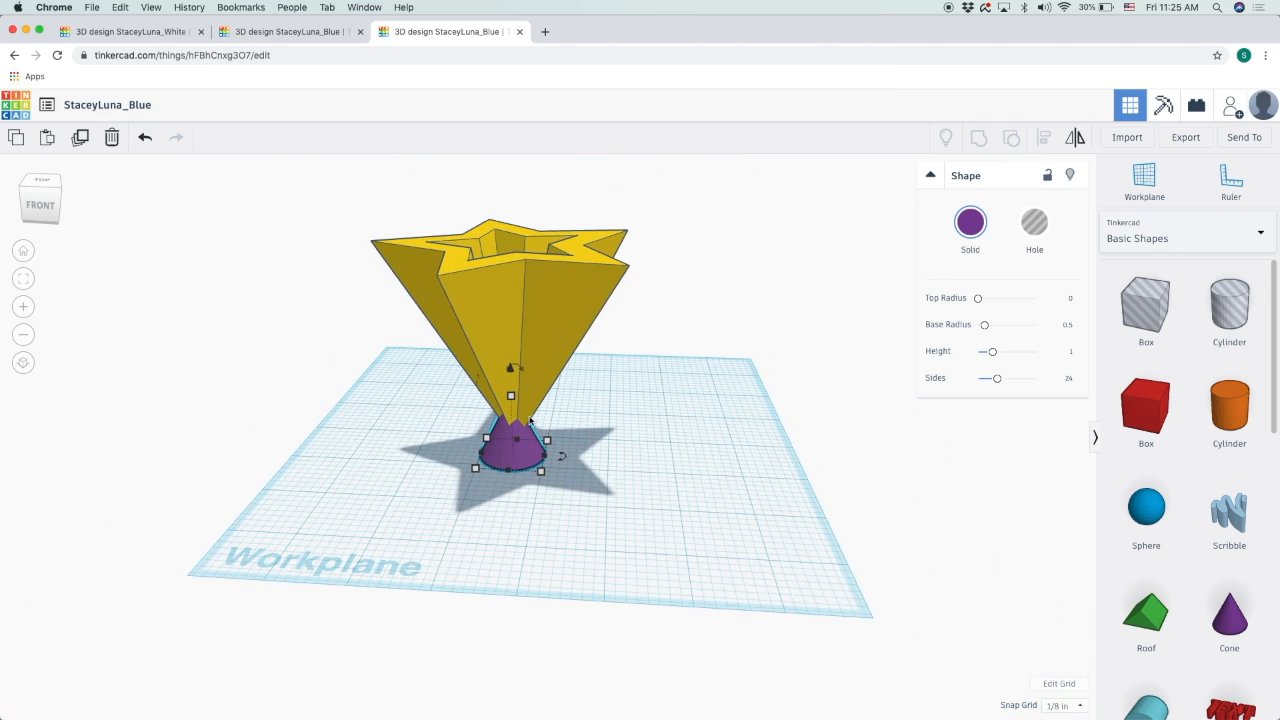
# Lower the star planter into the cone, raise it by 3/8 in, and deselect it.
pyautogui.click(542, 250)
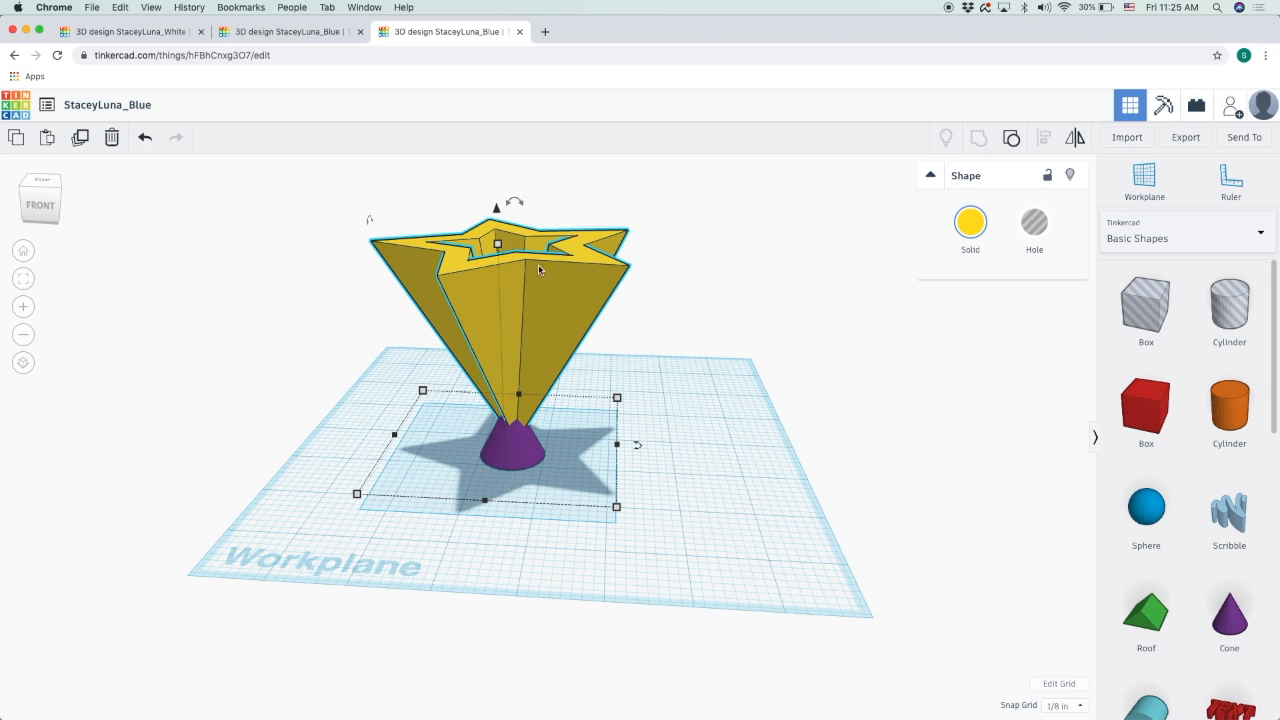
pyautogui.moveTo(501, 215); pyautogui.dragTo(491, 264)
pyautogui.moveTo(729, 451); pyautogui.dragTo(790, 408, button='right')
pyautogui.moveTo(665, 377); pyautogui.dragTo(732, 461, button='right')
pyautogui.moveTo(506, 251); pyautogui.dragTo(502, 223)
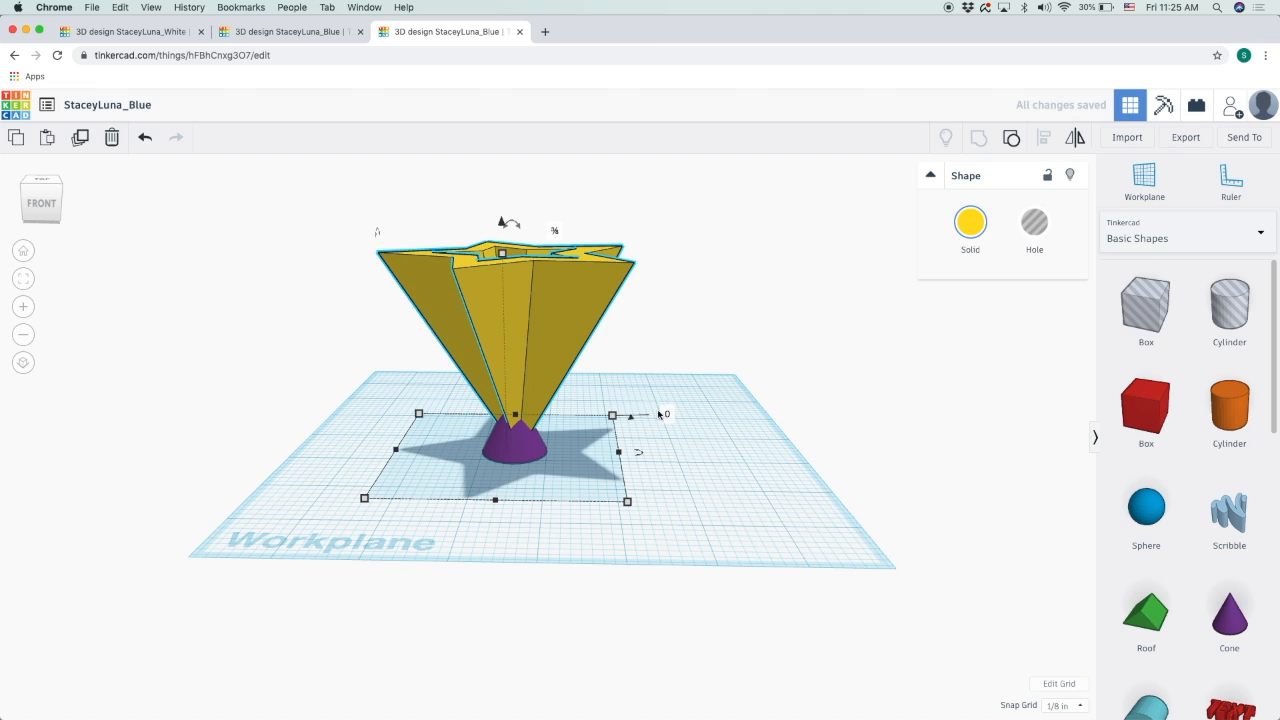
pyautogui.moveTo(668, 525); pyautogui.dragTo(692, 502, button='right')
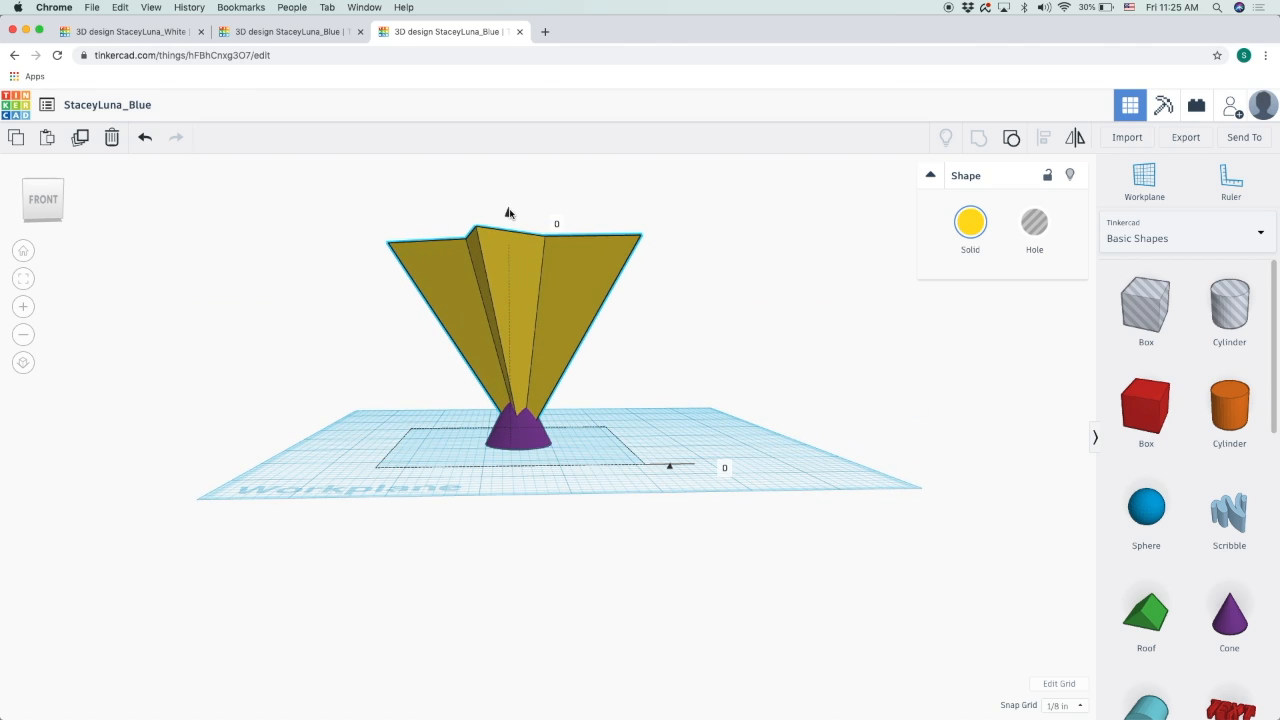
pyautogui.click(709, 438)
pyautogui.moveTo(710, 514); pyautogui.dragTo(673, 485, button='right')
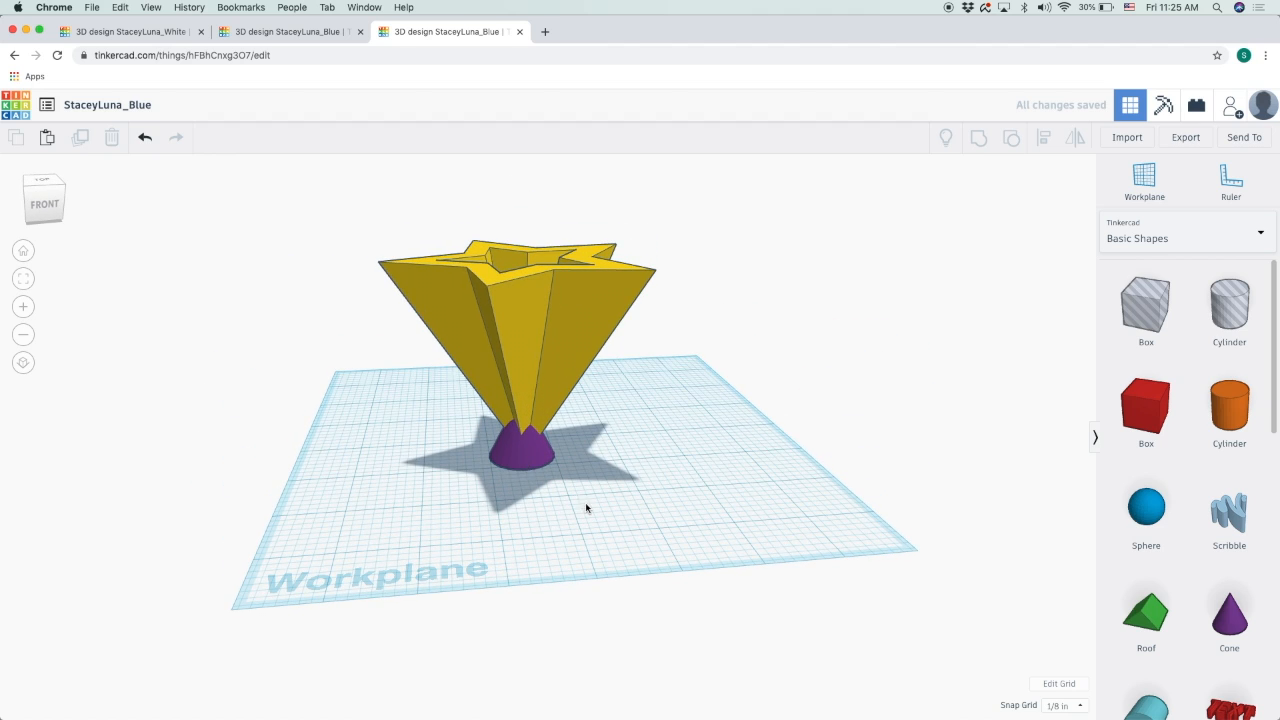
# Widen the cone's base to 1½ in and recentre it under the star planter's tip.
pyautogui.click(546, 459)
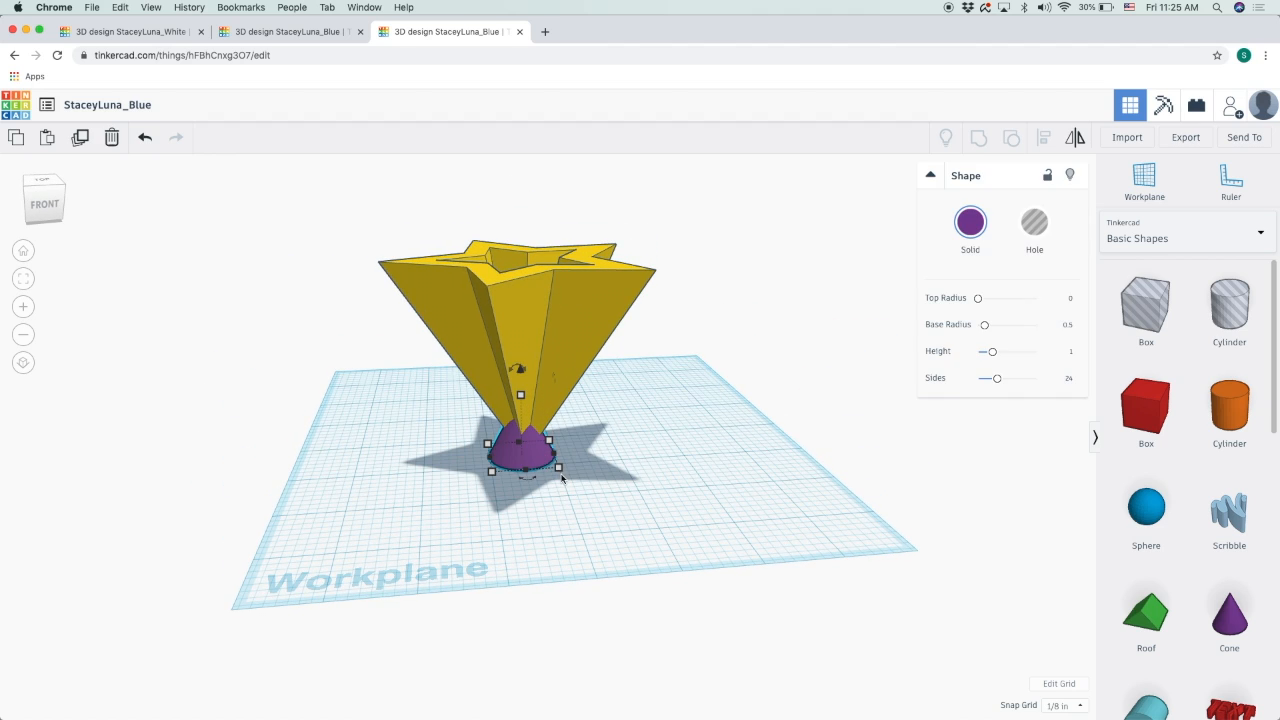
pyautogui.click(559, 469)
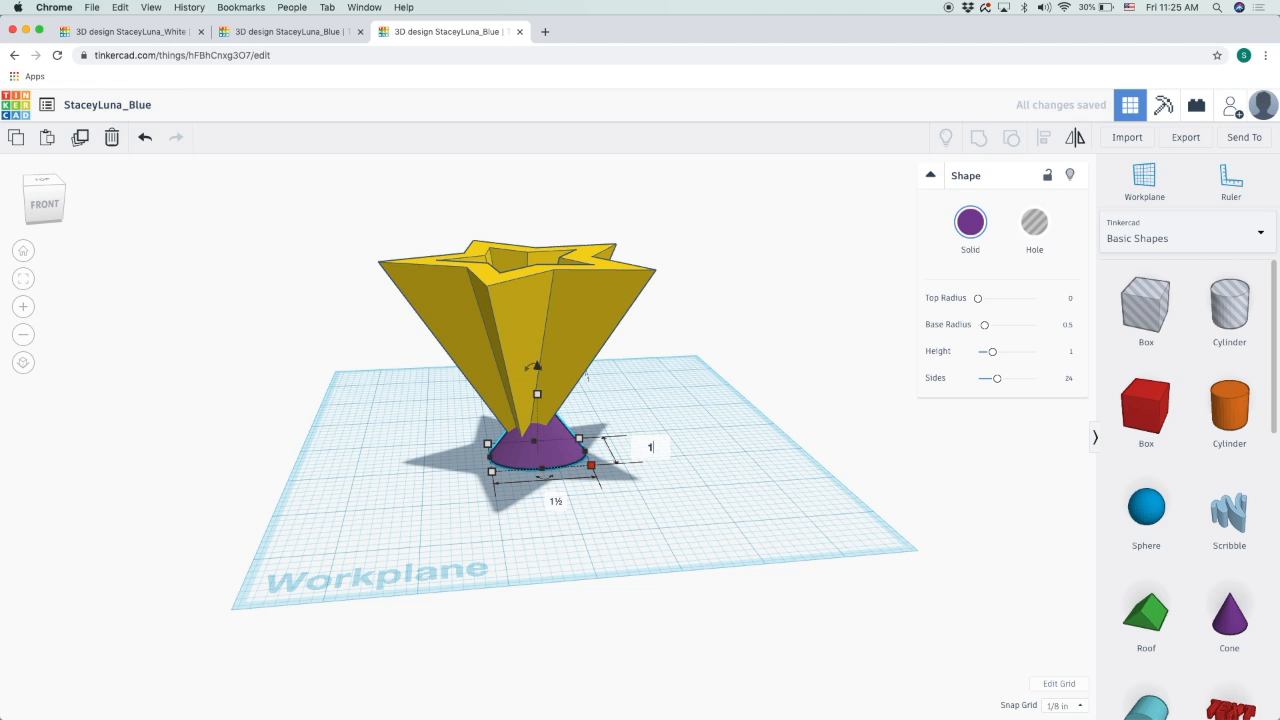
pyautogui.moveTo(756, 493); pyautogui.dragTo(488, 428, button='right')
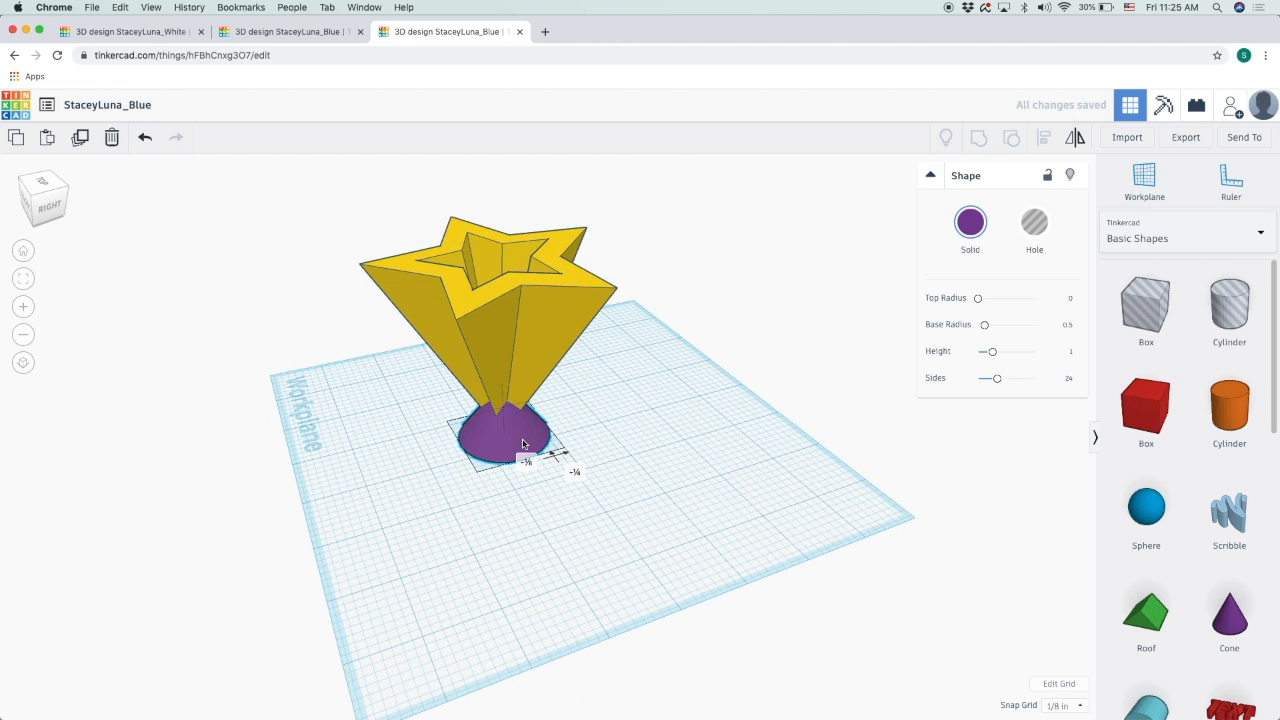
pyautogui.moveTo(470, 514); pyautogui.dragTo(573, 397, button='right')
# Group the star planter with the cone into one shape.
pyautogui.click(549, 347)
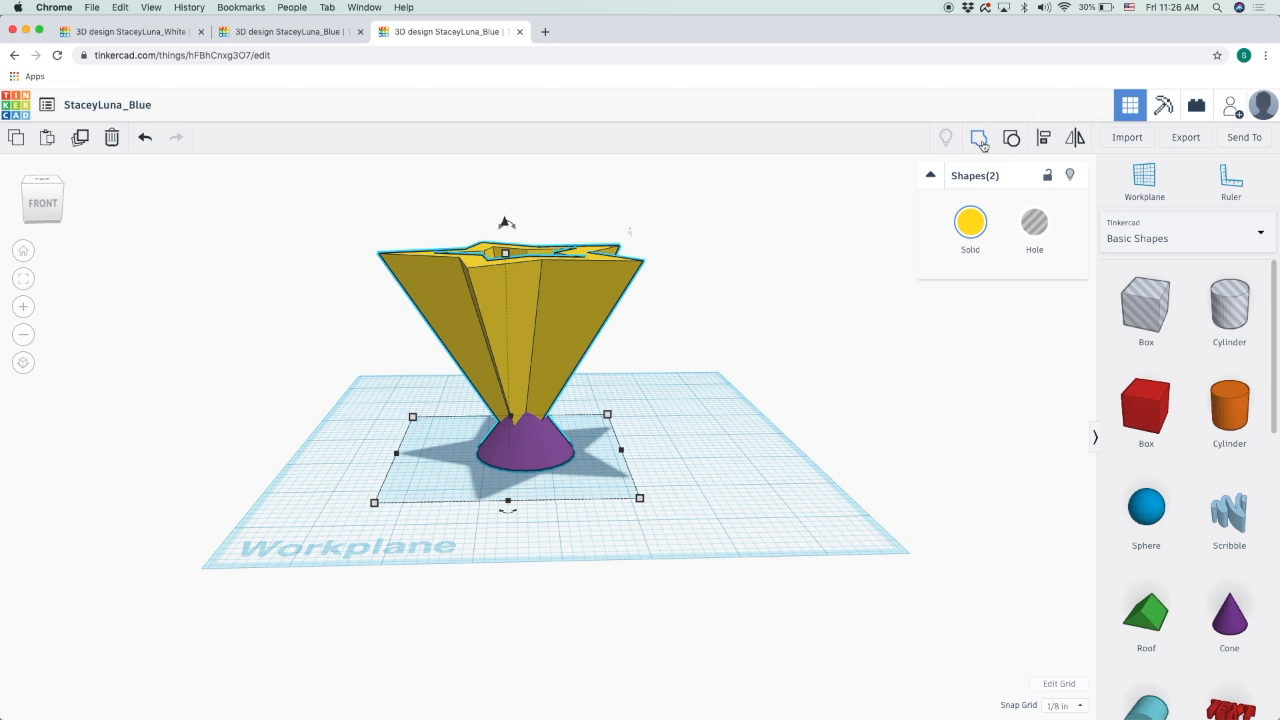
pyautogui.hotkey('ctrl', 'g')
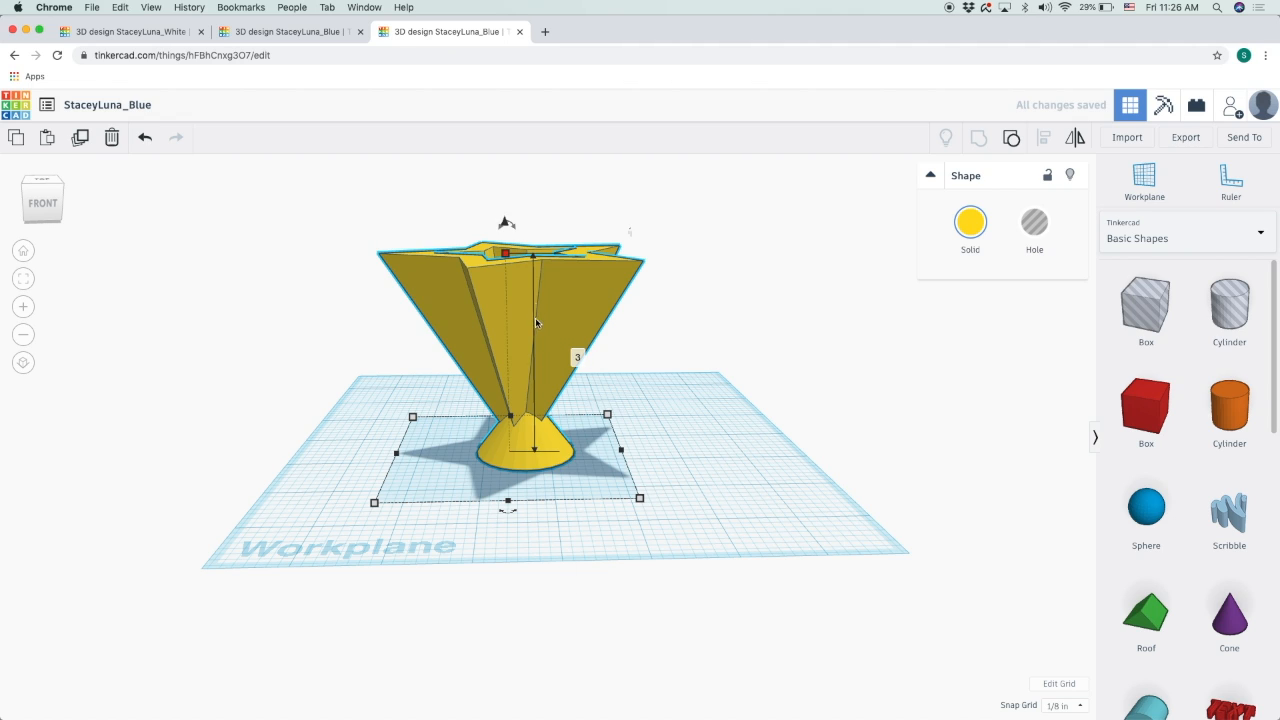
pyautogui.moveTo(697, 485)
pyautogui.mouseDown(button='right')
pyautogui.moveTo(706, 446)
pyautogui.moveTo(706, 478)
pyautogui.mouseUp(button='right')
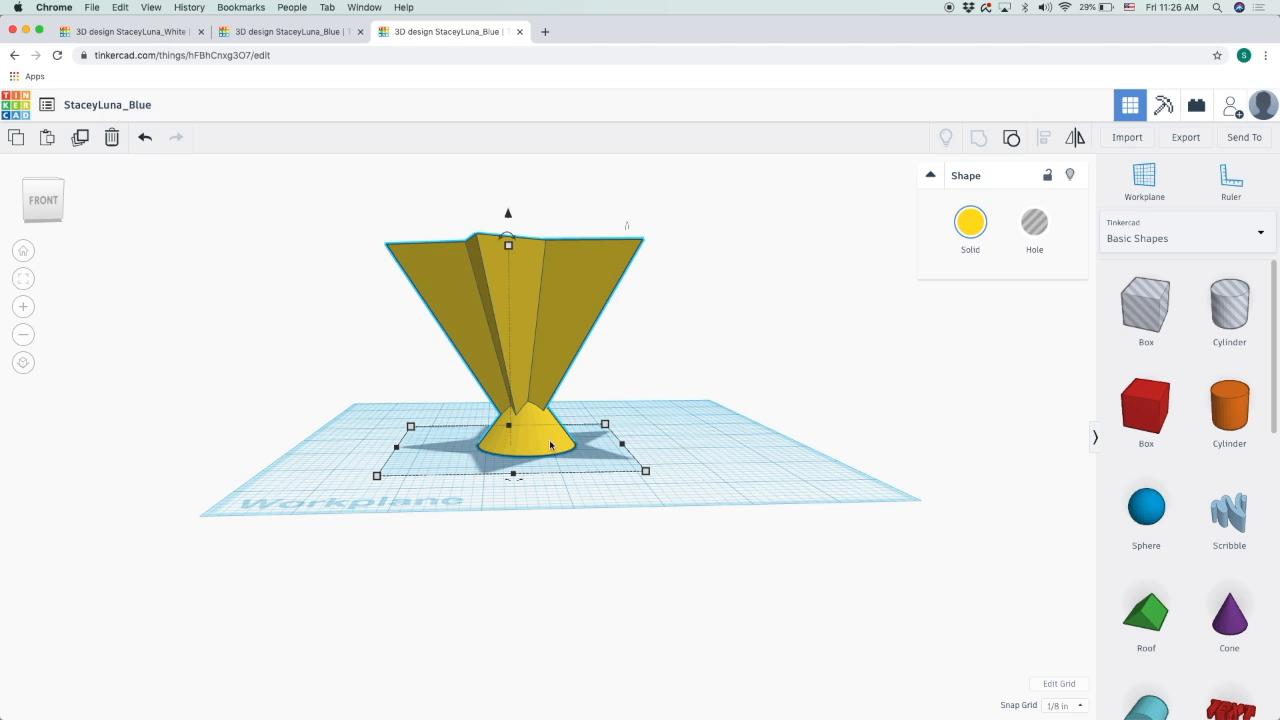
# Set the grouped star planter's height to 4 in, deselect it and inspect its opening.
pyautogui.moveTo(745, 457); pyautogui.dragTo(566, 348, button='right')
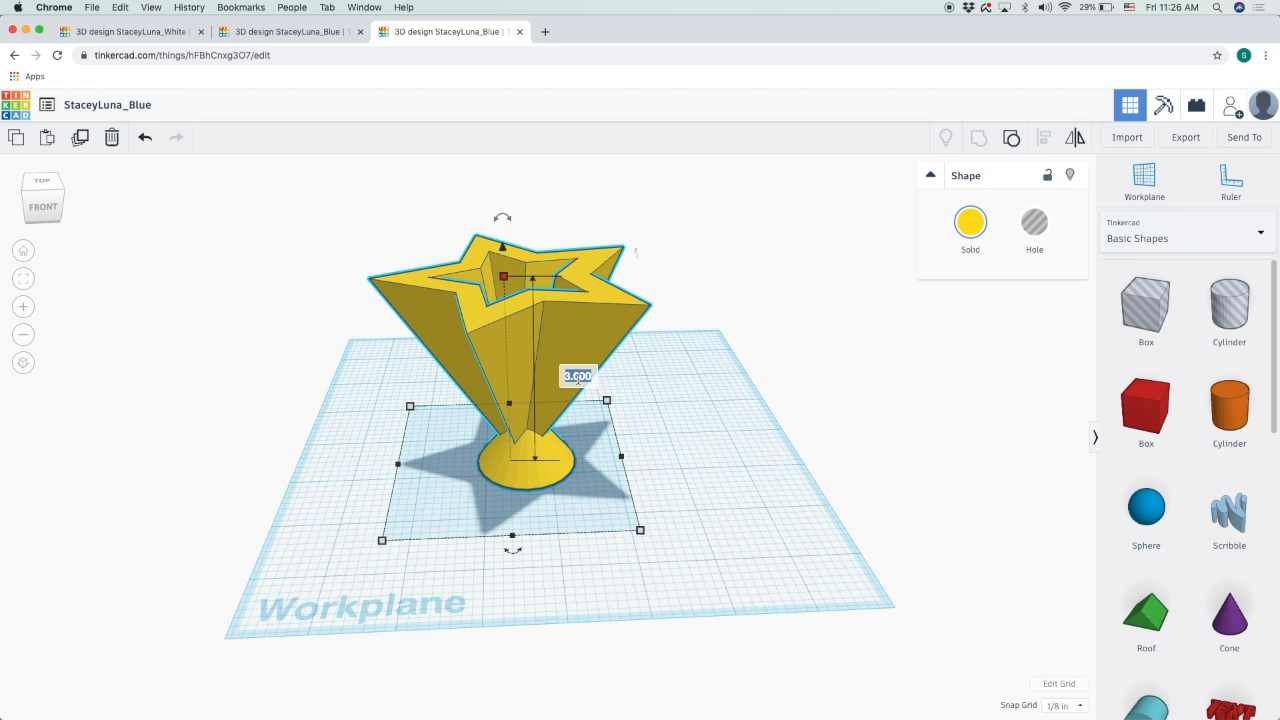
pyautogui.press('Return')
pyautogui.click(724, 420)
pyautogui.moveTo(734, 443); pyautogui.dragTo(682, 425, button='right')
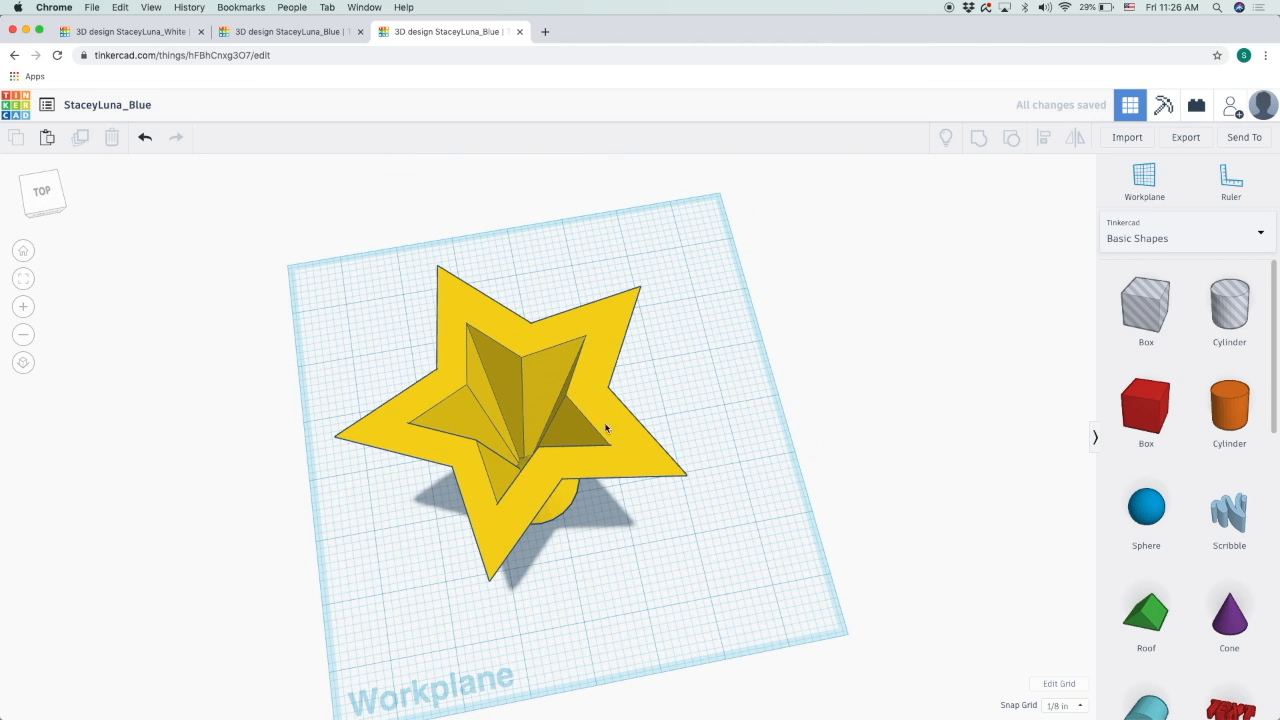
pyautogui.moveTo(676, 380); pyautogui.dragTo(687, 418, button='right')
pyautogui.moveTo(712, 517); pyautogui.dragTo(583, 379, button='right')
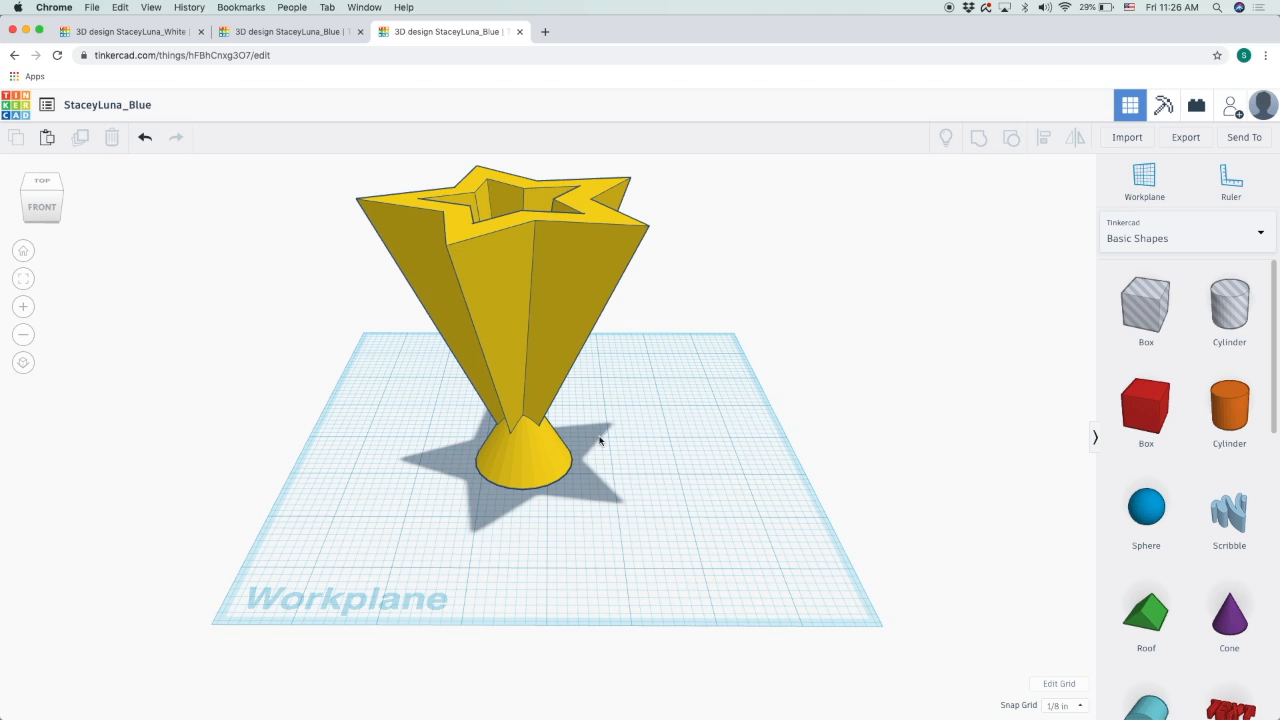
pyautogui.hotkey('ctrl', 'z')
pyautogui.hotkey('ctrl', 'z')
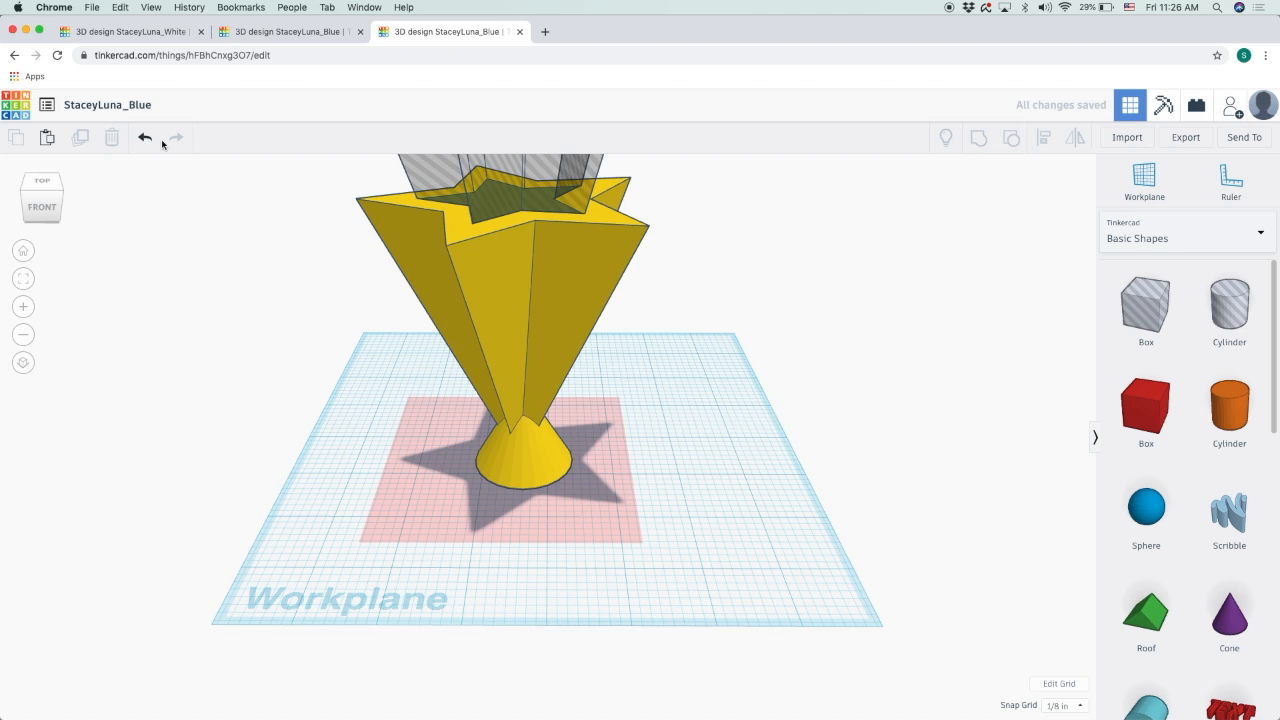
pyautogui.click(143, 141)
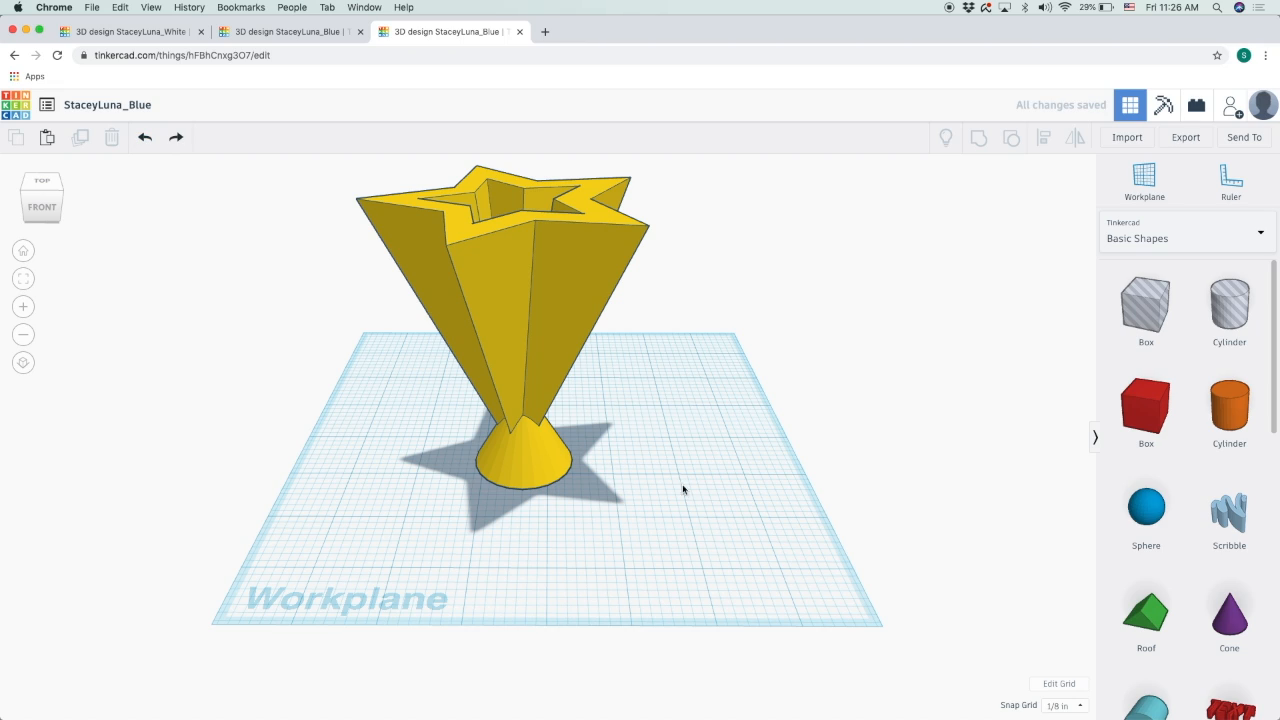
# Set the grouped star planter's depth to 4 in and its height to 3 in, and check the flat base.
pyautogui.click(555, 352)
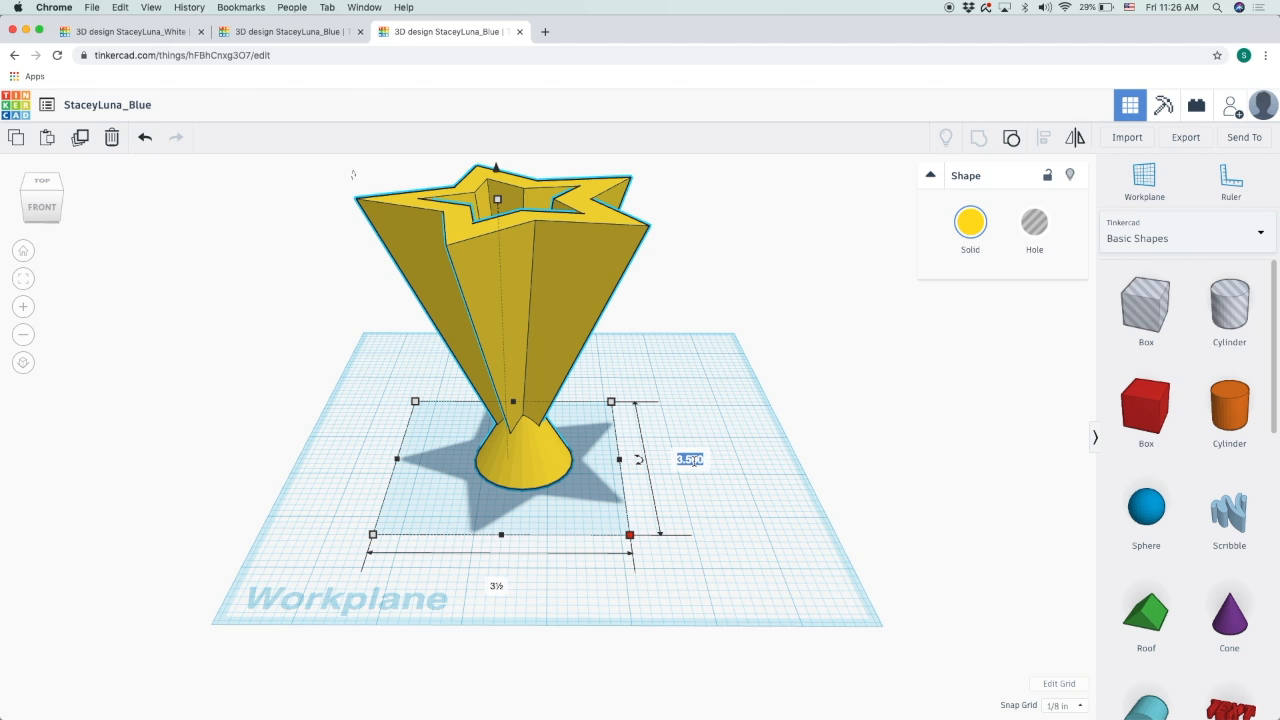
pyautogui.press('Return')
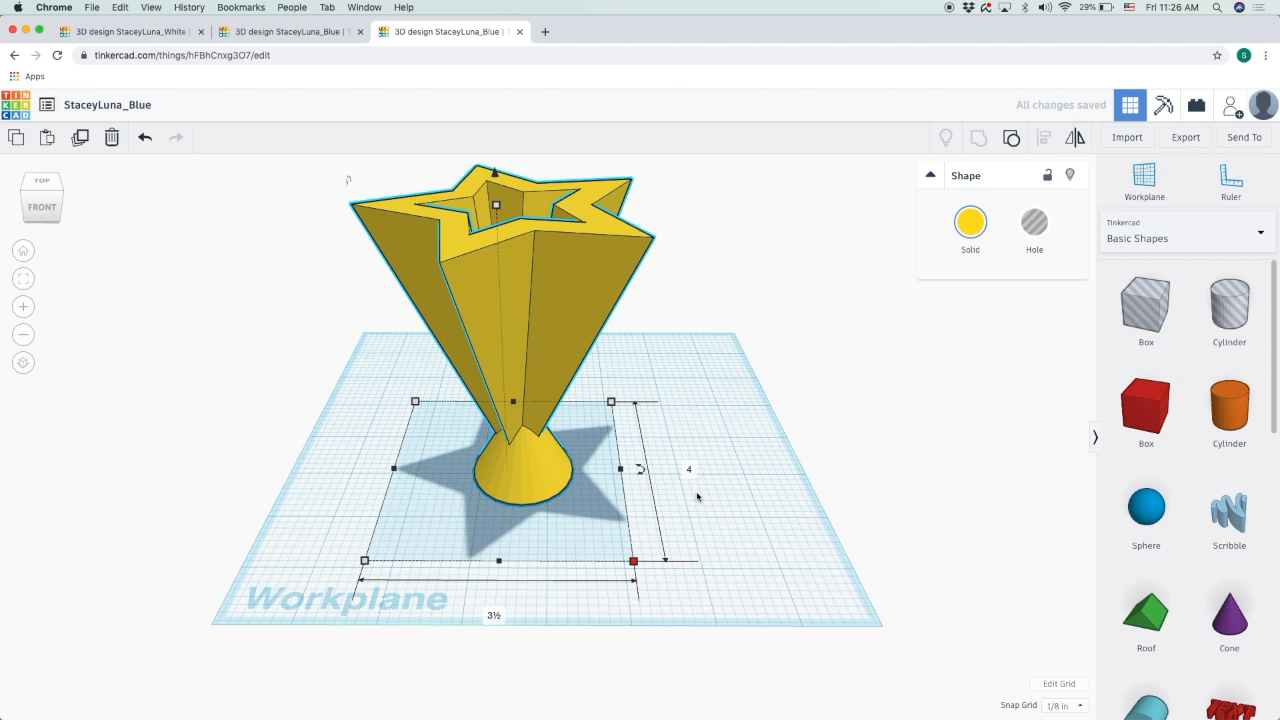
pyautogui.moveTo(700, 472); pyautogui.dragTo(589, 344, button='right')
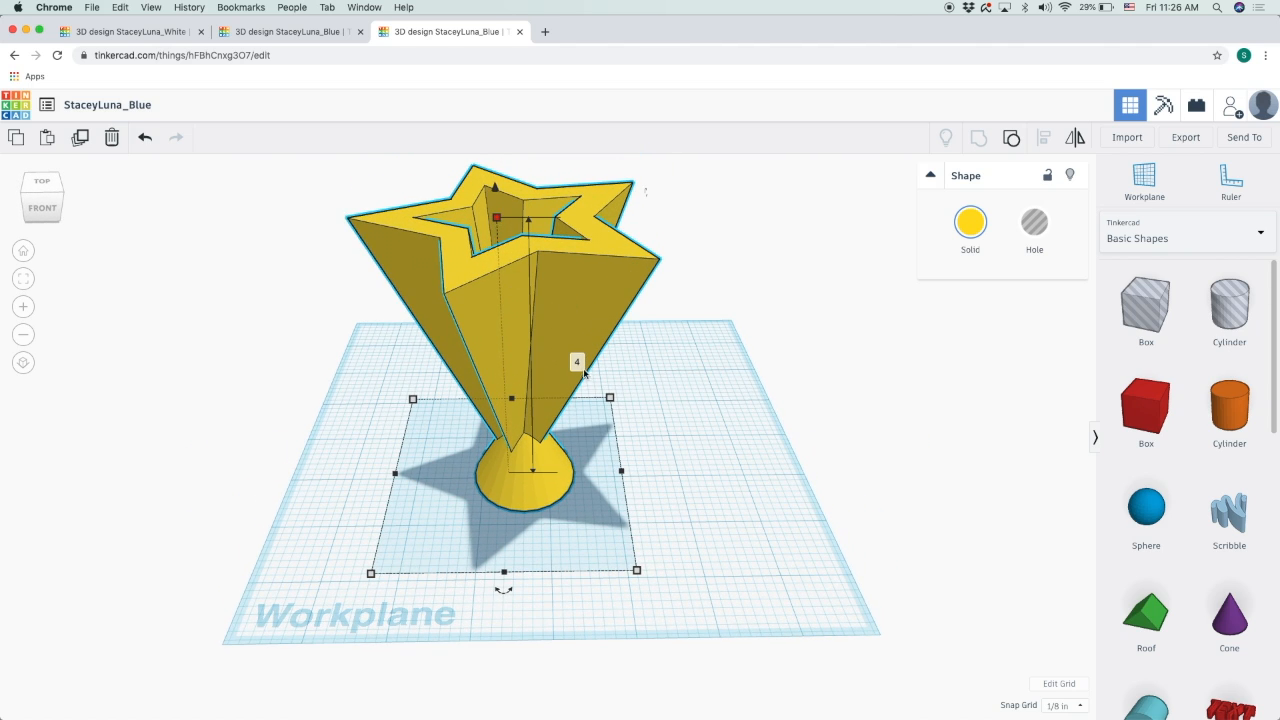
pyautogui.write('3')
pyautogui.press('Return')
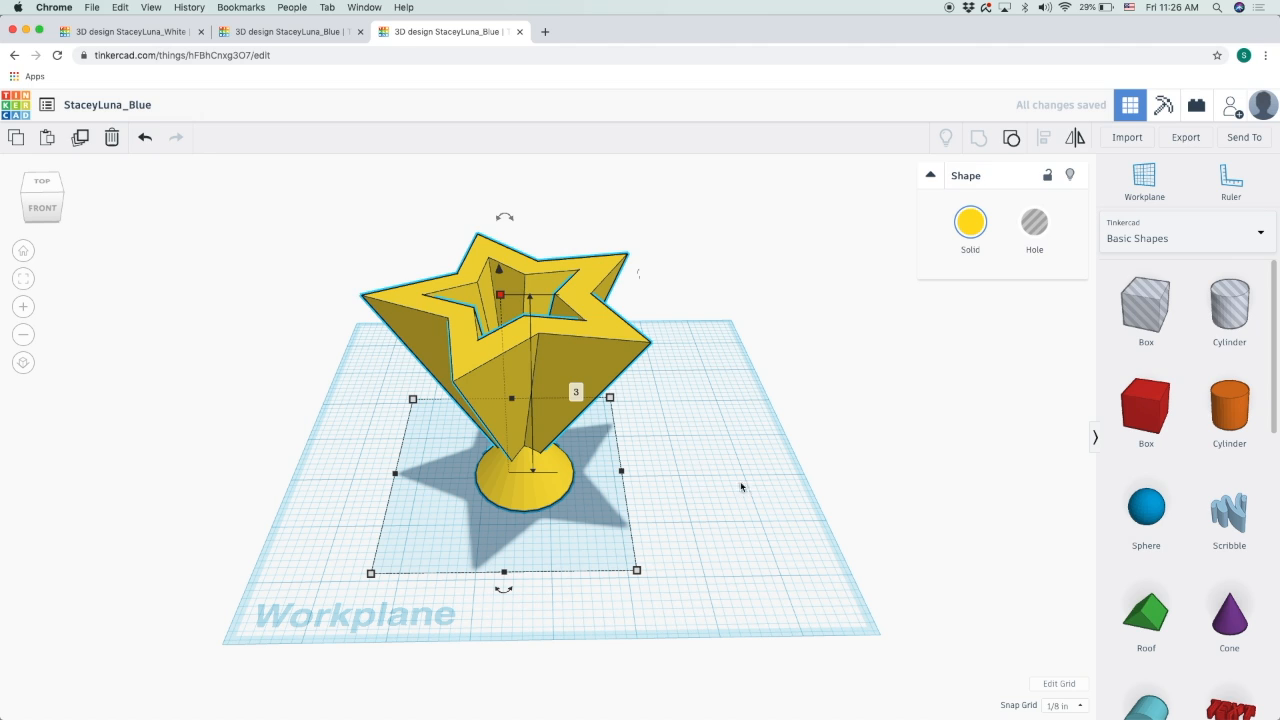
pyautogui.click(724, 483)
pyautogui.moveTo(751, 414); pyautogui.dragTo(646, 363, button='right')
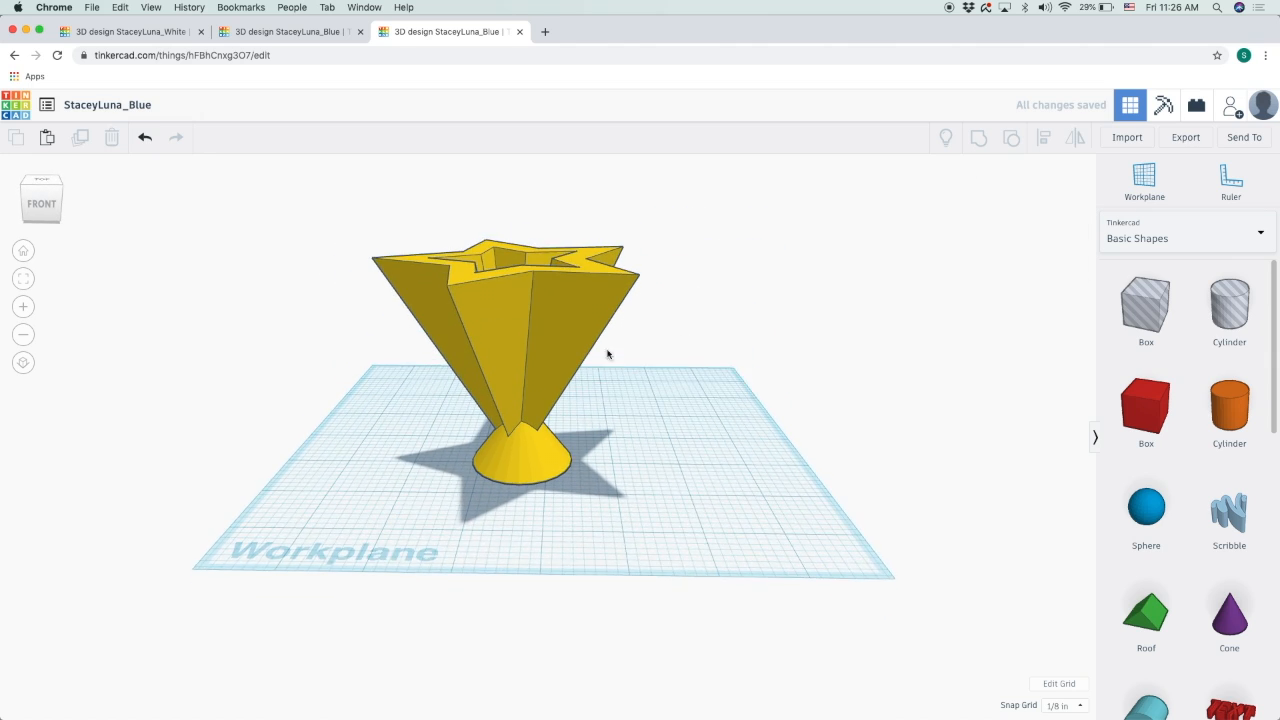
pyautogui.click(546, 324)
pyautogui.moveTo(640, 454); pyautogui.dragTo(537, 391, button='right')
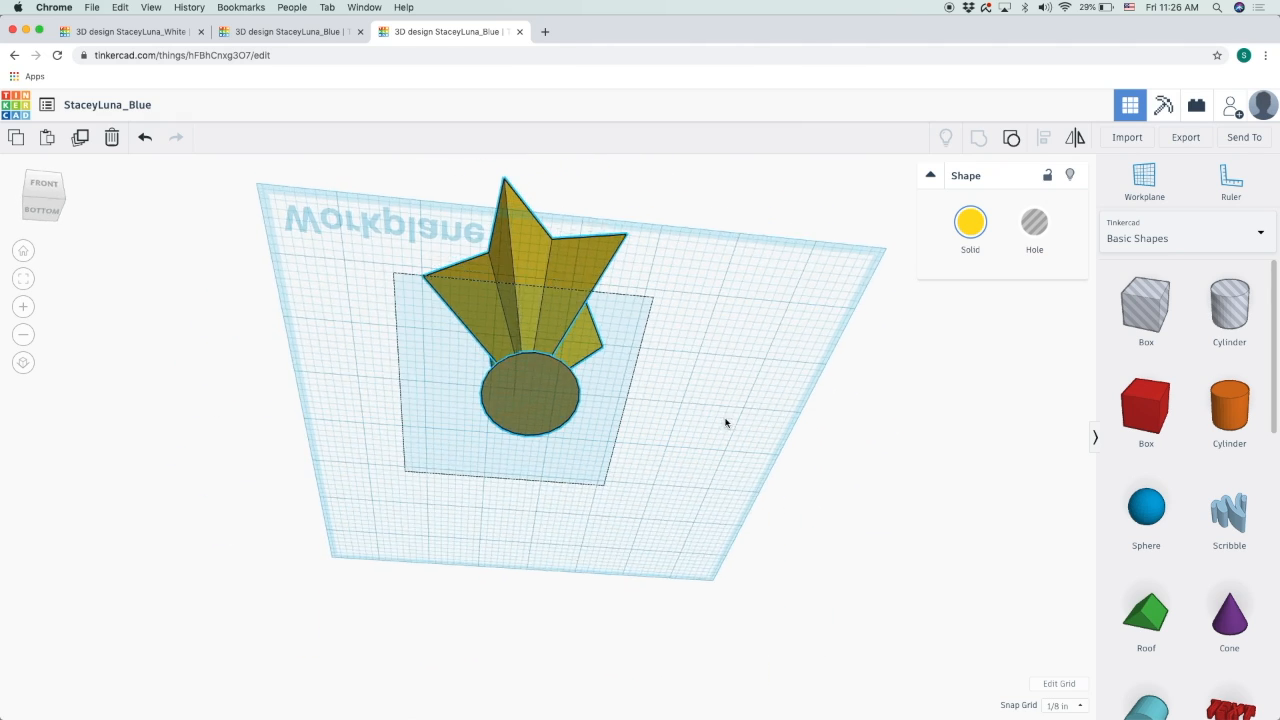